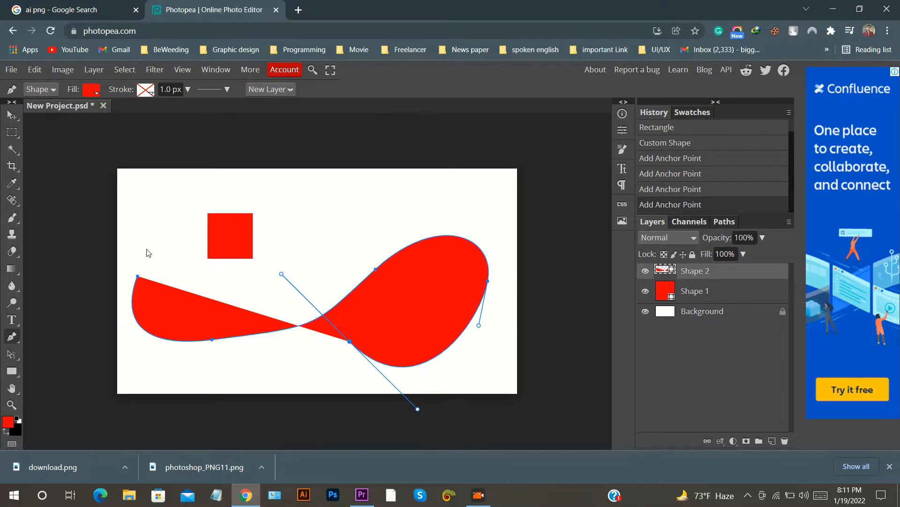
# Close the red pen shape's path at its starting anchor point and switch to the Move tool.
pyautogui.click(137, 277)
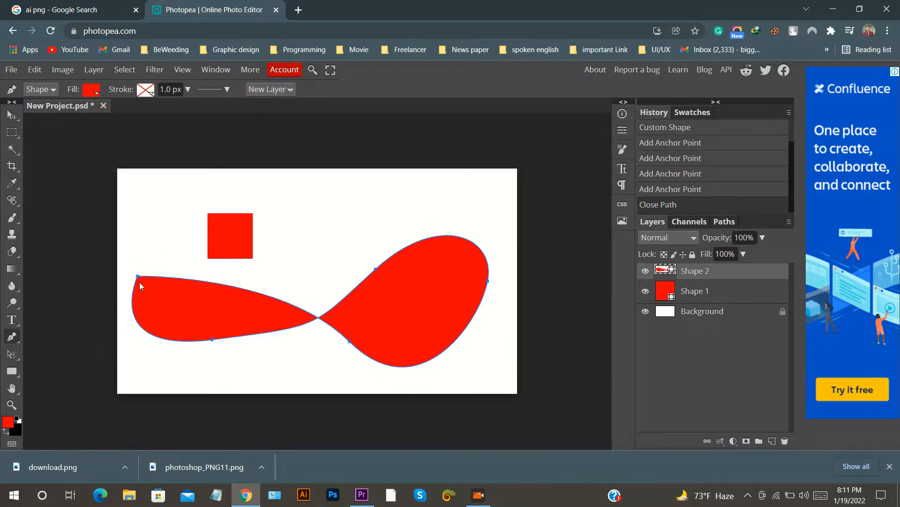
pyautogui.click(12, 115)
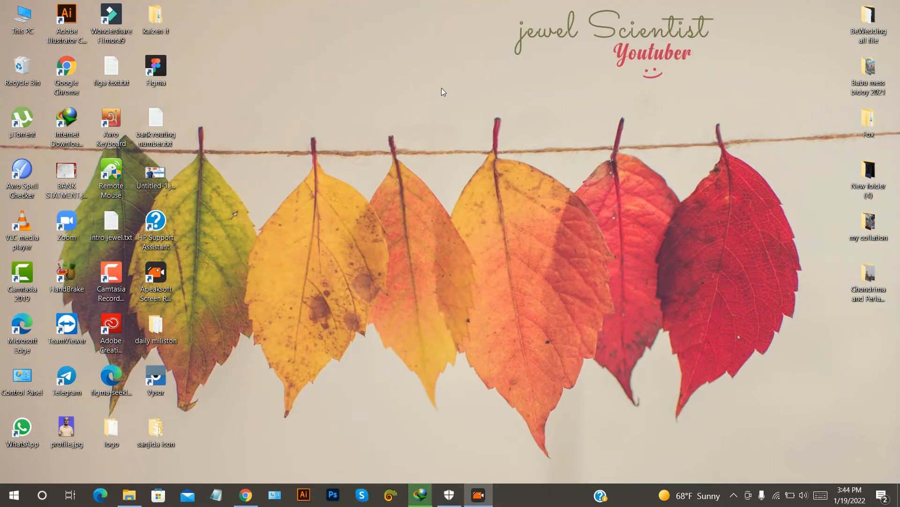
pyautogui.rightClick(406, 54)
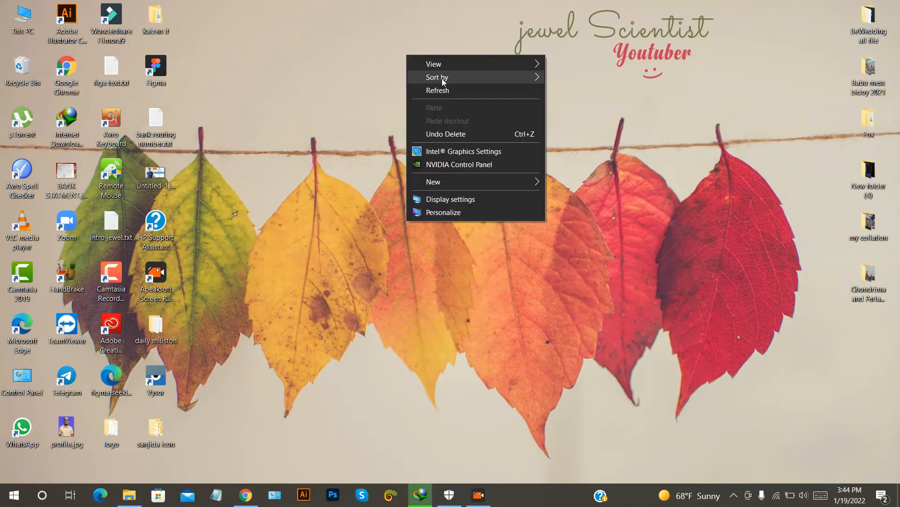
pyautogui.click(442, 87)
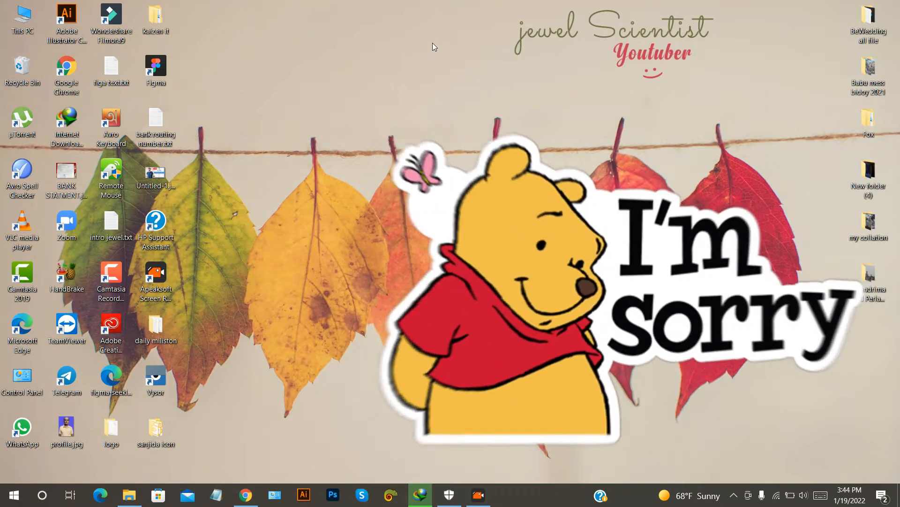
pyautogui.rightClick(433, 43)
pyautogui.click(464, 80)
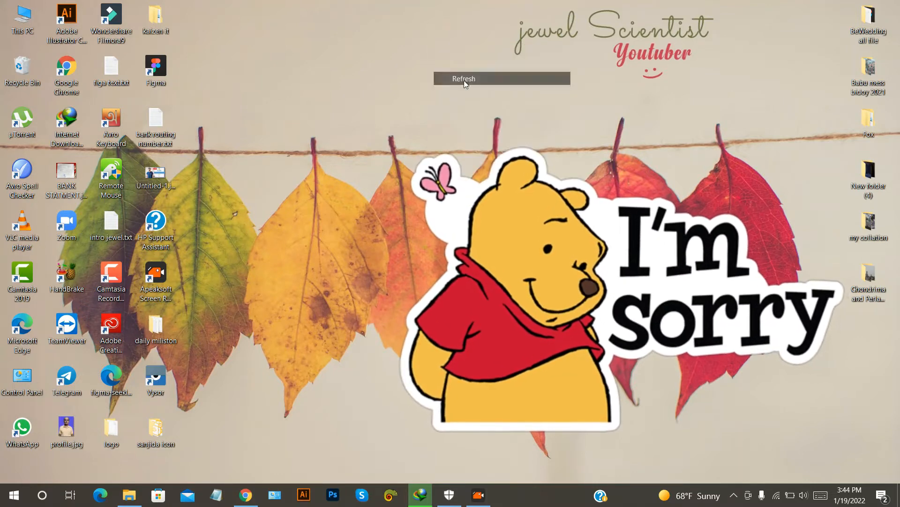
pyautogui.rightClick(388, 39)
pyautogui.click(414, 73)
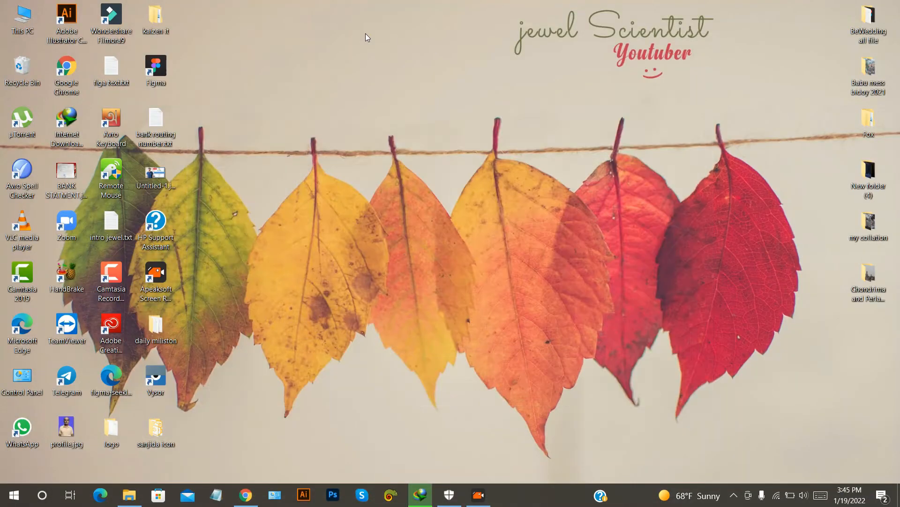
pyautogui.rightClick(365, 32)
pyautogui.click(395, 70)
# Switch to Chrome and search Google for photoshop online, using the corrected spelling of the query.
pyautogui.click(250, 497)
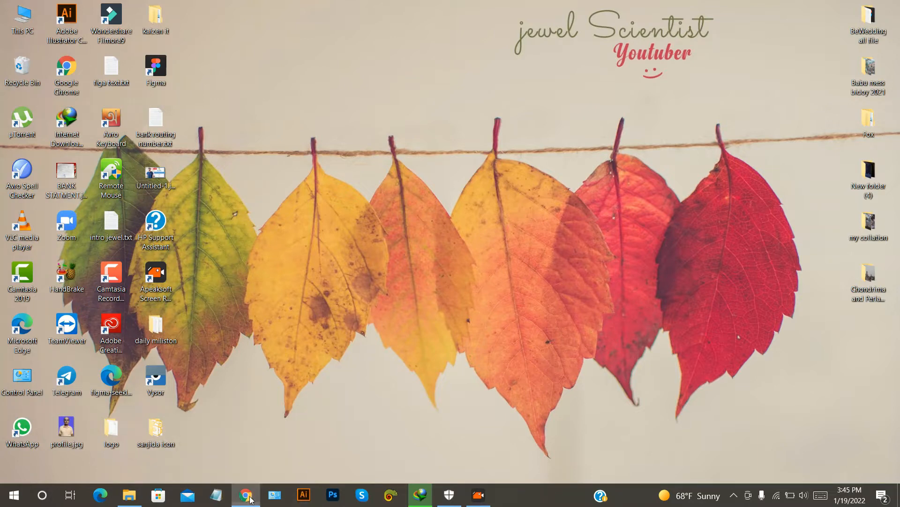
pyautogui.click(474, 31)
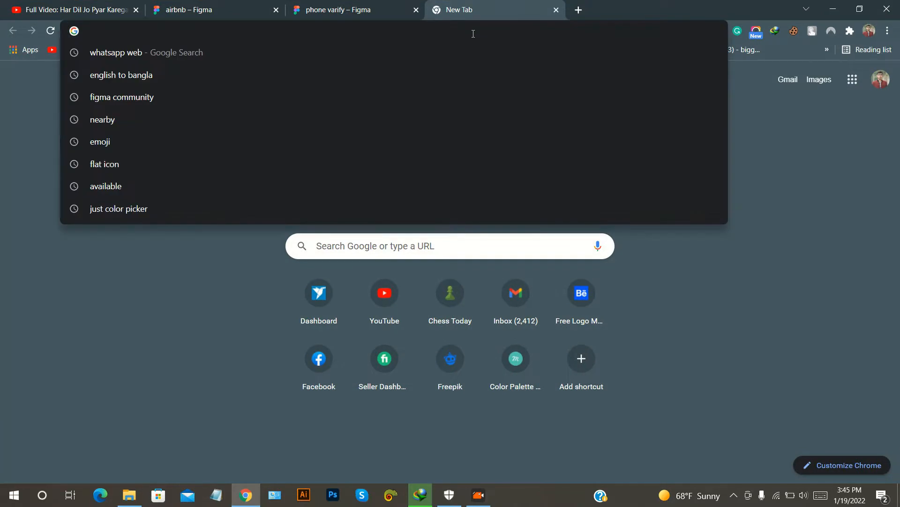
pyautogui.write('photo')
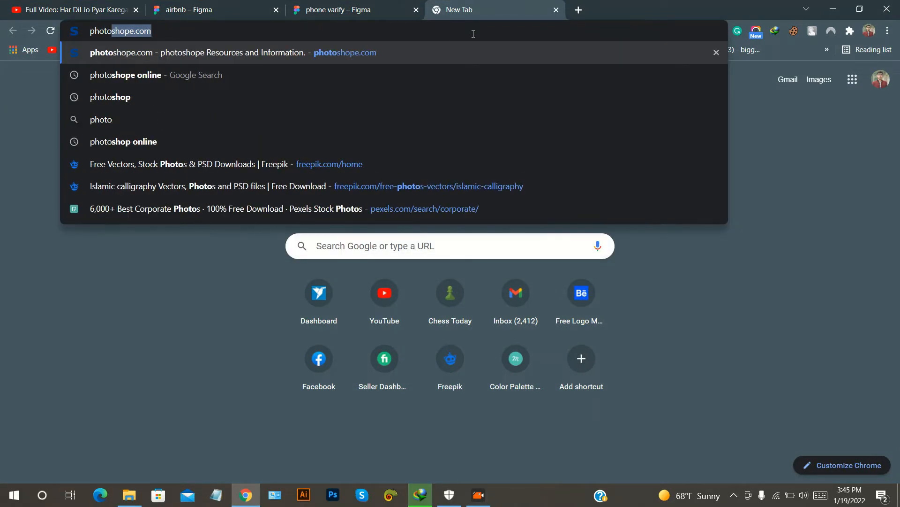
pyautogui.press('BackSpace')
pyautogui.press('BackSpace')
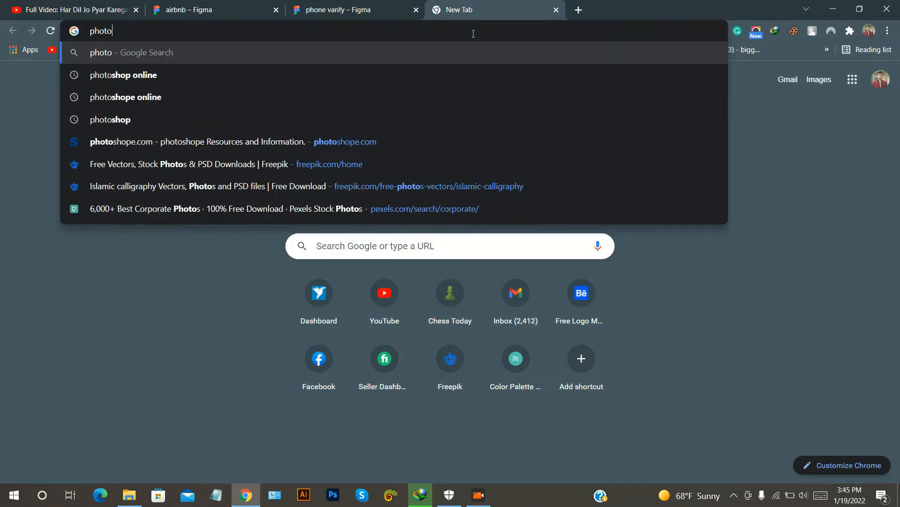
pyautogui.write('oshop')
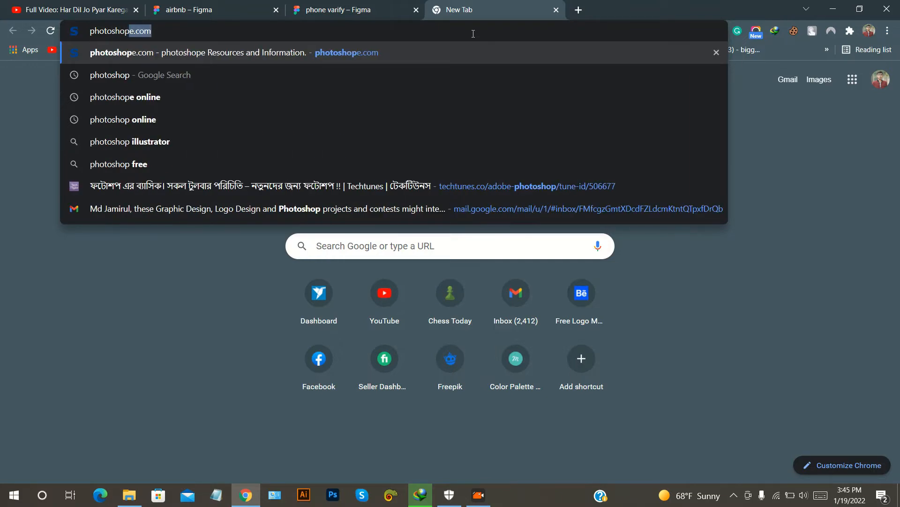
pyautogui.write(' onile')
pyautogui.press('Return')
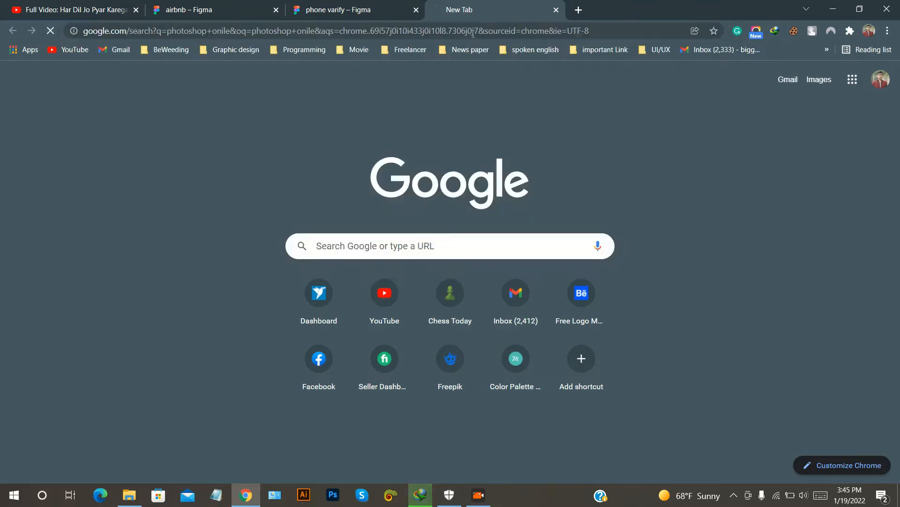
pyautogui.click(504, 180)
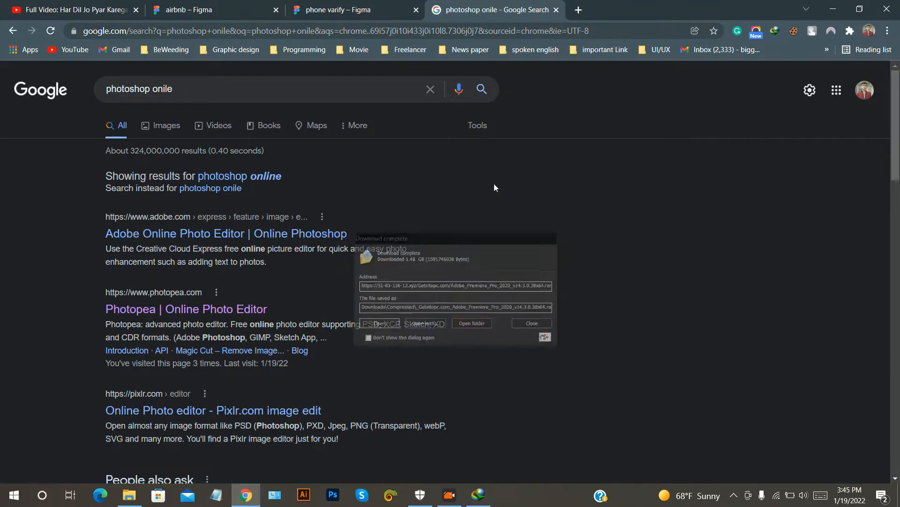
pyautogui.click(253, 177)
# Open the Photopea | Online Photo Editor search result in a new tab and switch to it.
pyautogui.scroll(-1, 143, 216)
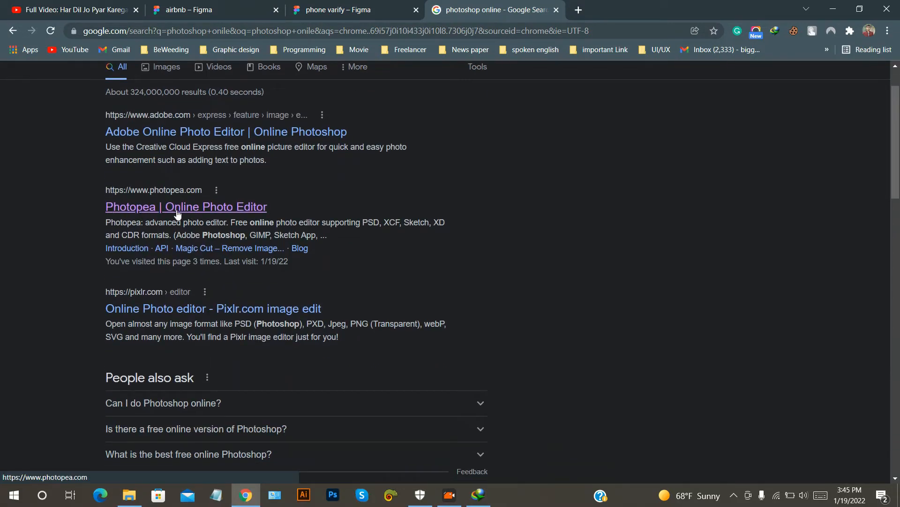
pyautogui.moveTo(76, 205); pyautogui.dragTo(151, 215)
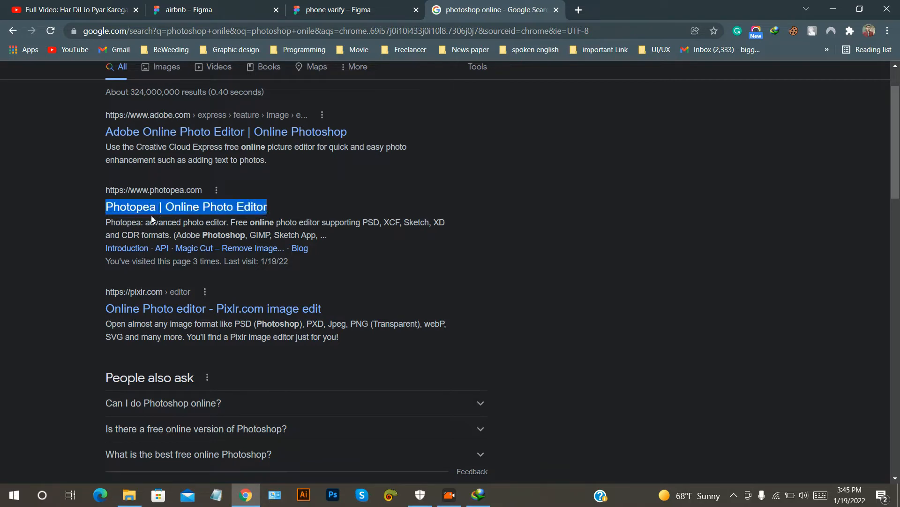
pyautogui.rightClick(226, 207)
pyautogui.click(248, 212)
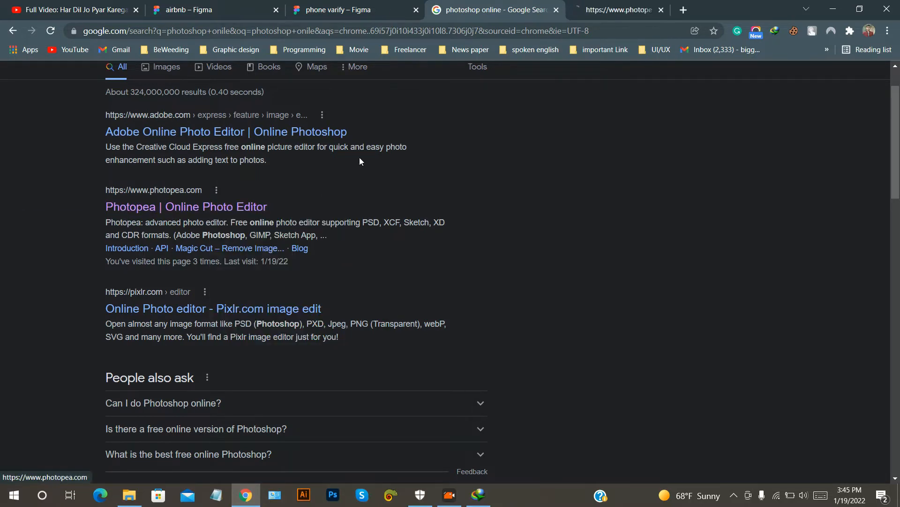
pyautogui.click(628, 9)
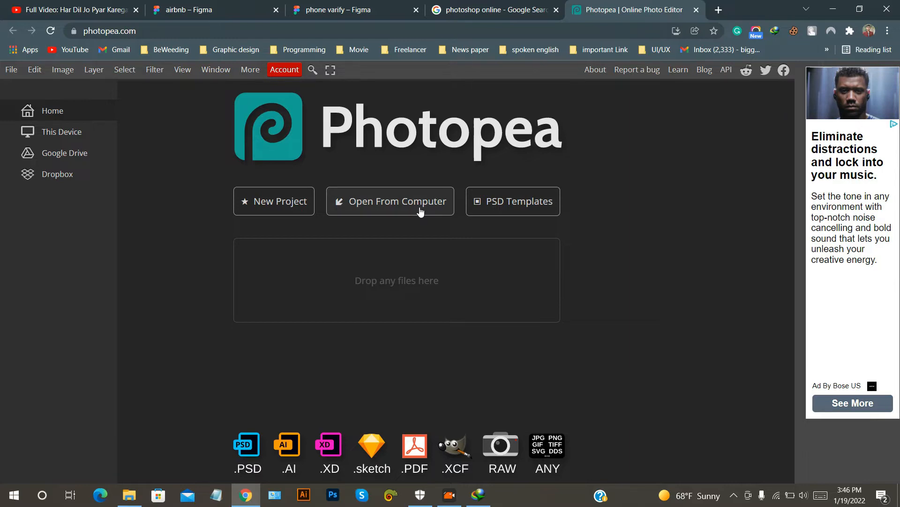
# Open the photo joss pro.jpg from the ALL image my folder on My file (D:).
pyautogui.click(402, 201)
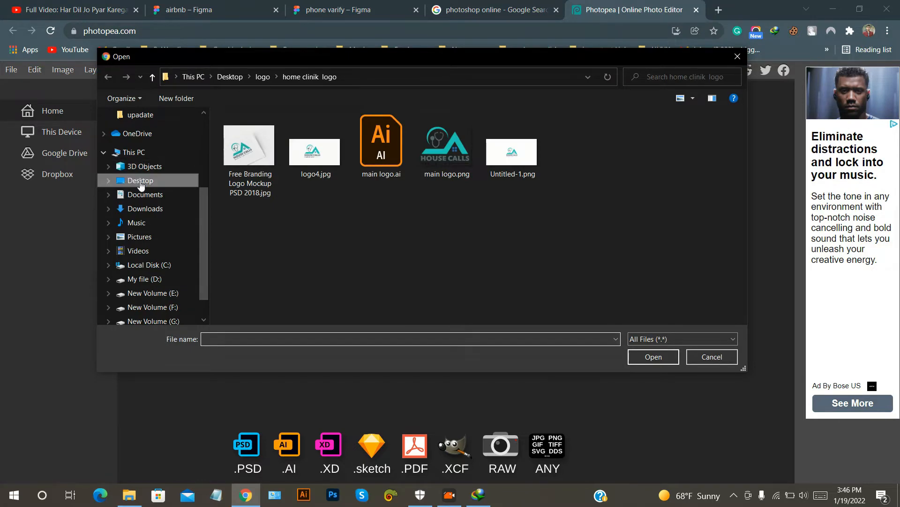
pyautogui.click(141, 181)
pyautogui.moveTo(389, 66); pyautogui.dragTo(420, 64)
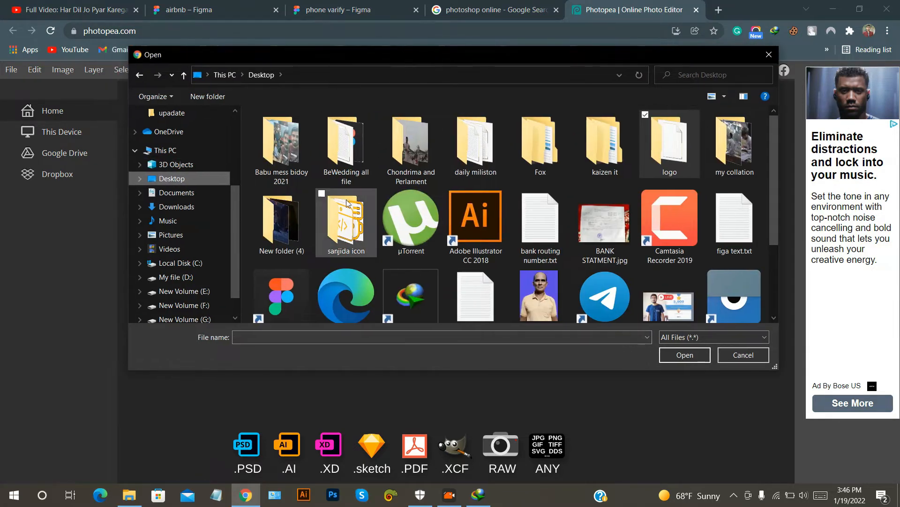
pyautogui.click(176, 277)
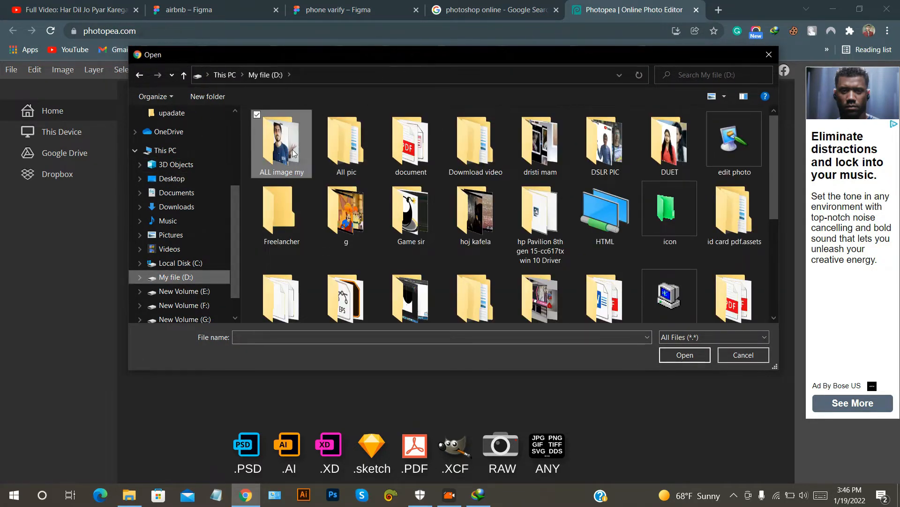
pyautogui.doubleClick(281, 141)
pyautogui.moveTo(778, 148); pyautogui.dragTo(775, 224)
pyautogui.click(732, 213)
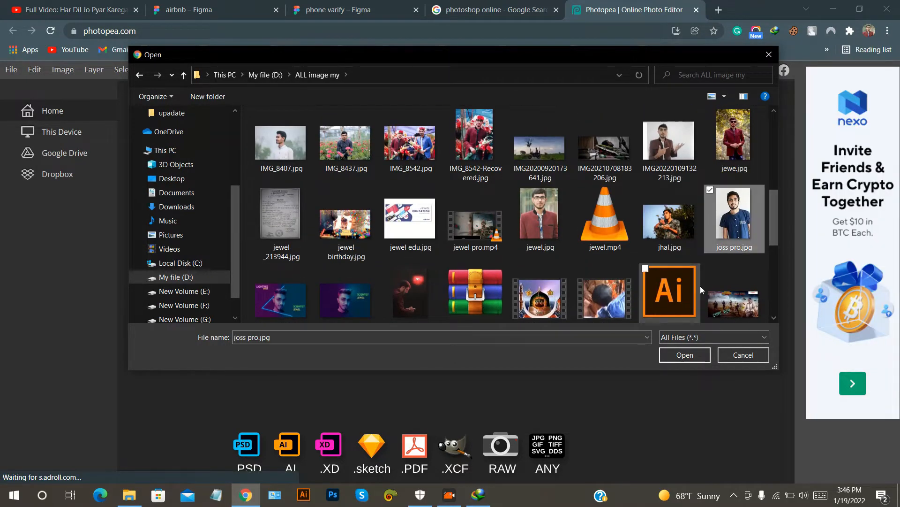
pyautogui.click(694, 355)
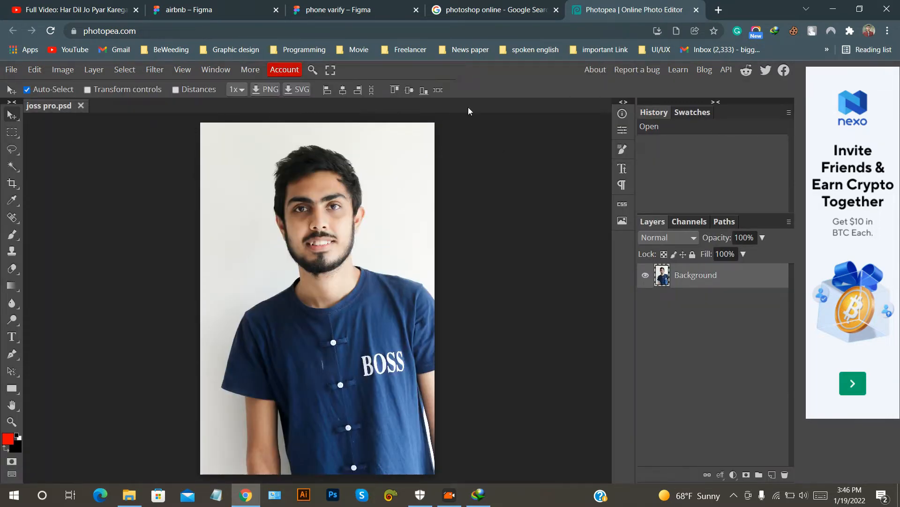
pyautogui.scroll(-4, 487, 201)
pyautogui.scroll(4, 494, 209)
pyautogui.rightClick(701, 277)
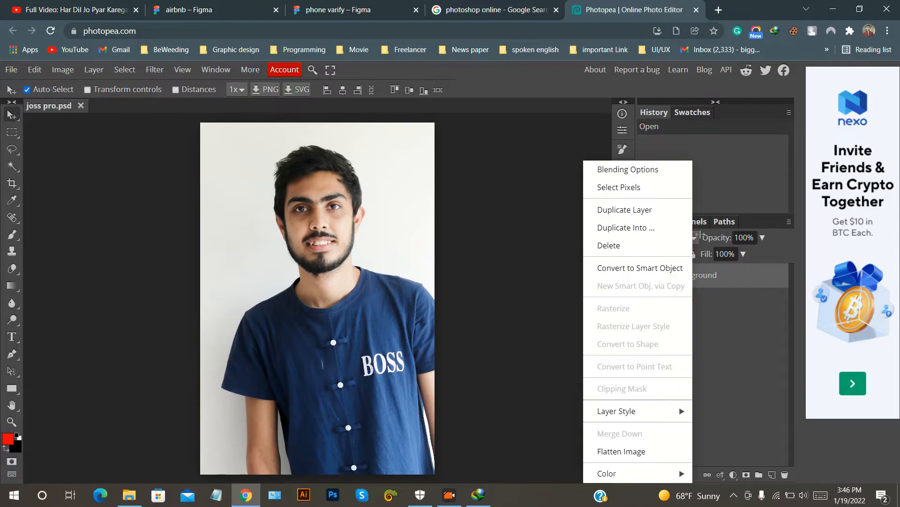
pyautogui.click(495, 235)
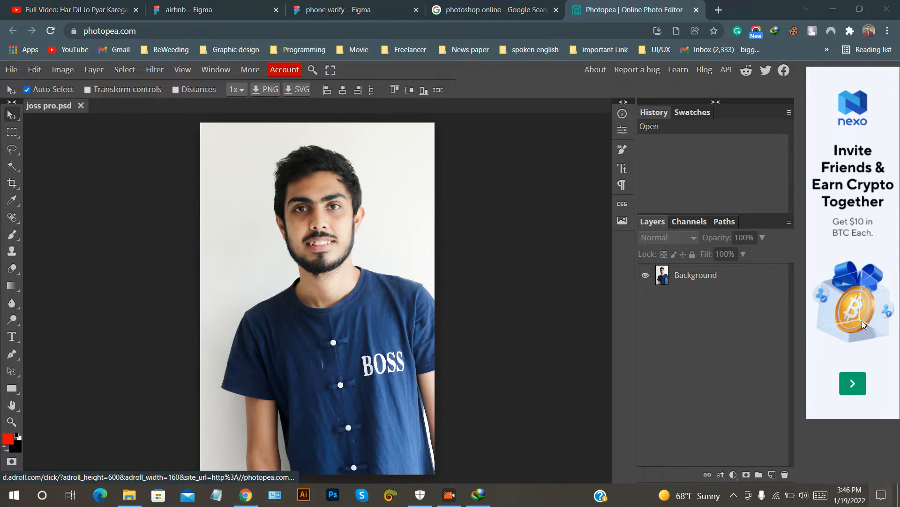
pyautogui.click(857, 261)
pyautogui.click(541, 198)
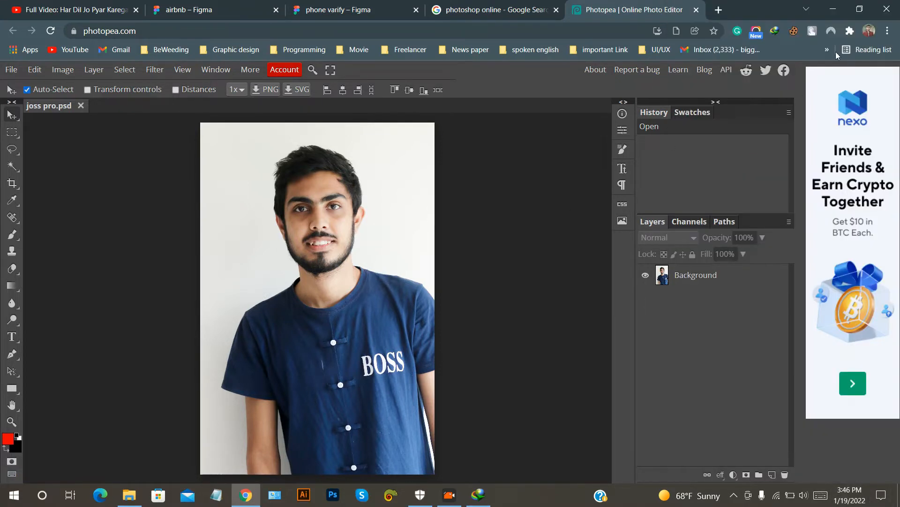
pyautogui.click(860, 9)
pyautogui.click(595, 99)
pyautogui.click(11, 132)
pyautogui.click(12, 149)
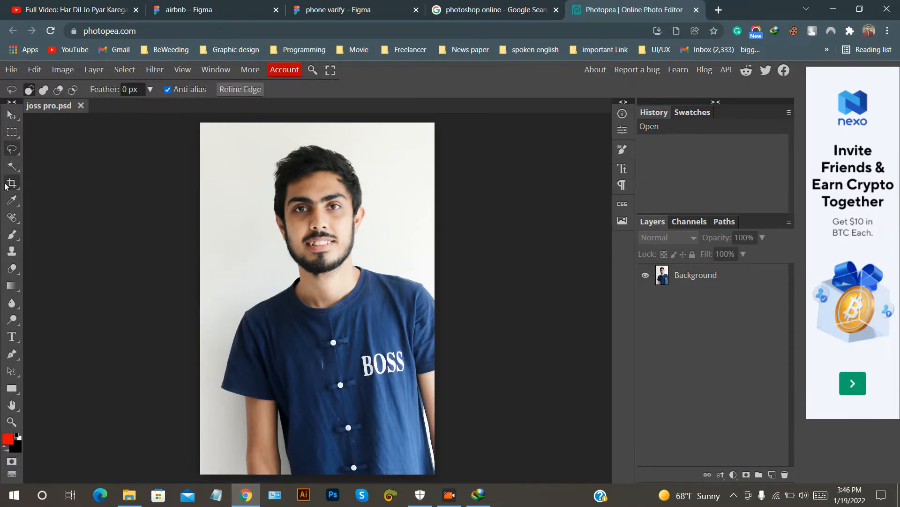
pyautogui.click(9, 187)
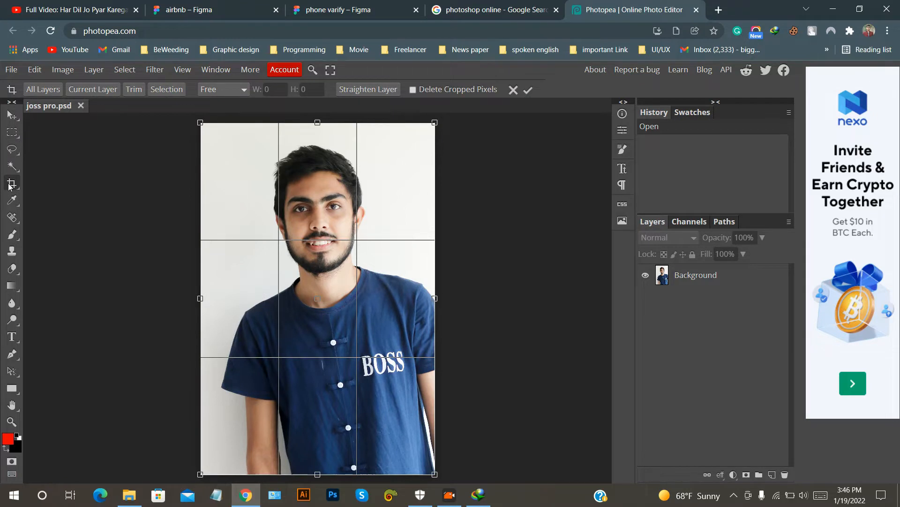
pyautogui.click(13, 116)
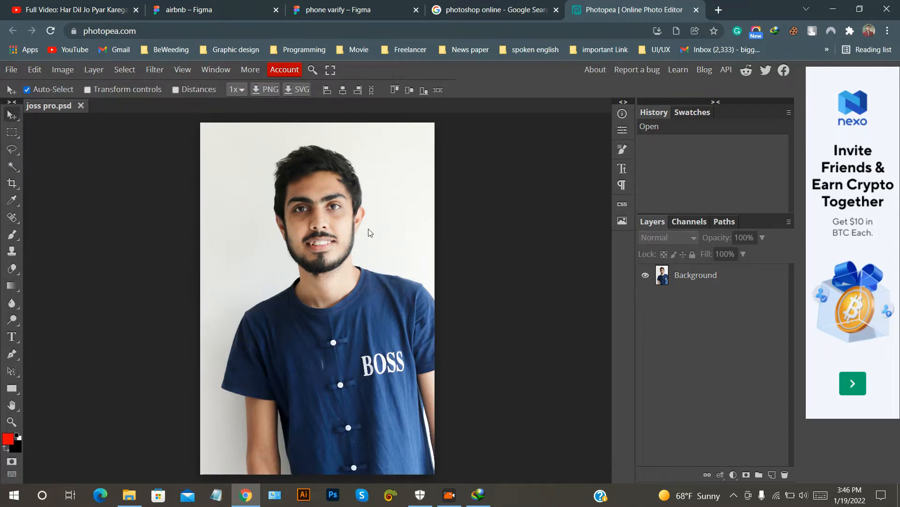
pyautogui.scroll(5, 353, 211)
pyautogui.scroll(-4, 356, 211)
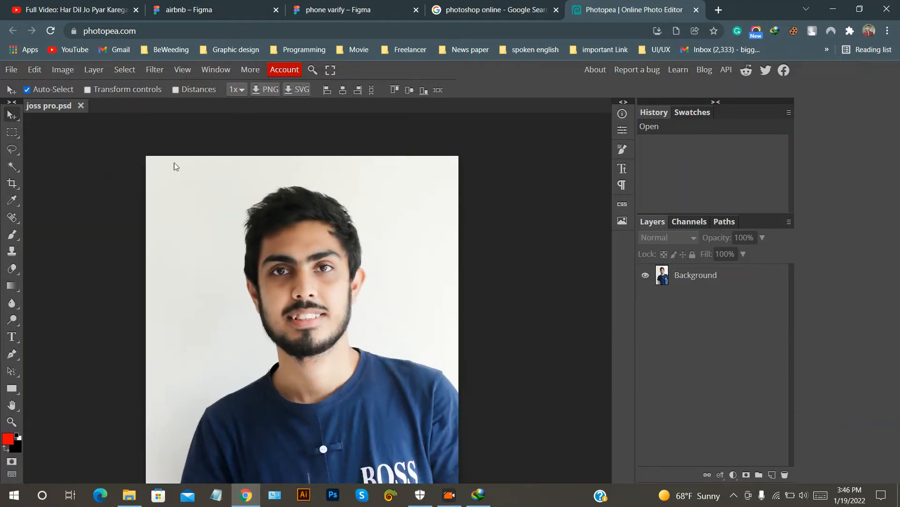
# Try to open the Curves adjustment for the portrait photo.
pyautogui.click(63, 70)
pyautogui.moveTo(84, 108)
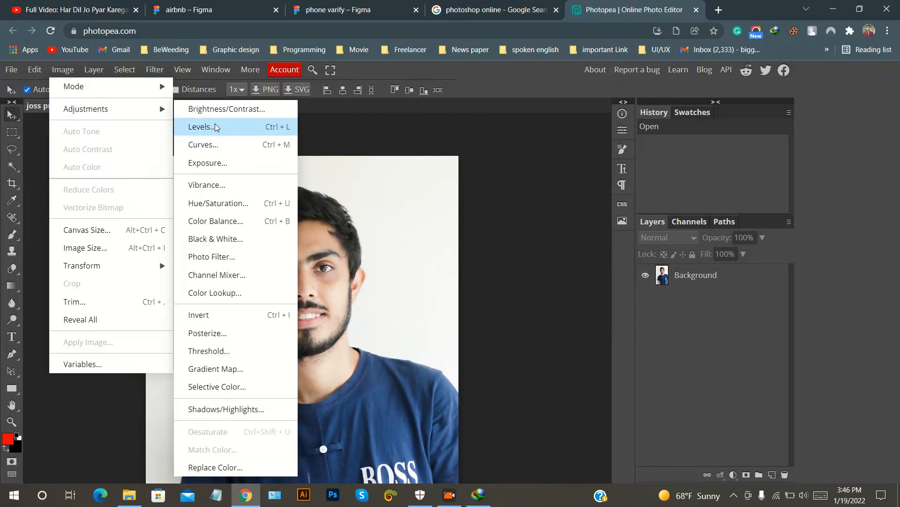
pyautogui.click(221, 144)
pyautogui.scroll(-4, 351, 219)
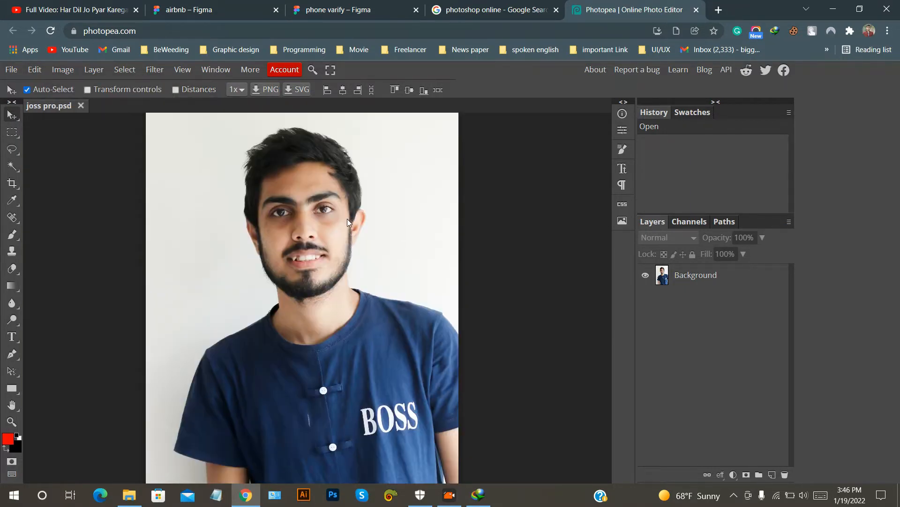
# Duplicate the Background layer of the portrait photo.
pyautogui.scroll(1, 357, 249)
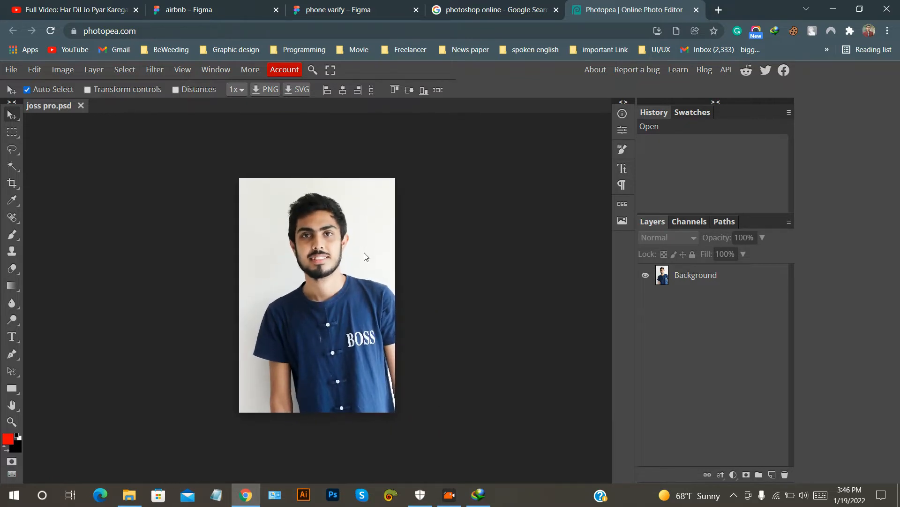
pyautogui.scroll(1, 355, 256)
pyautogui.click(728, 282)
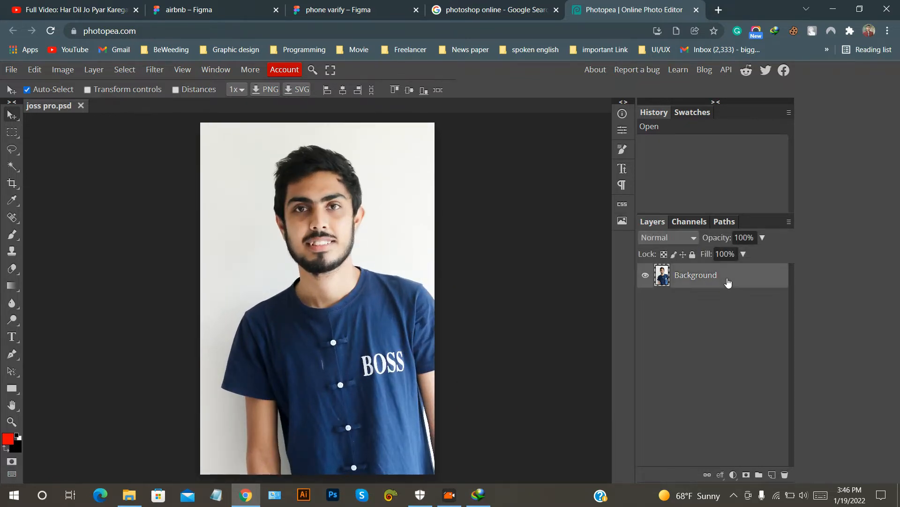
pyautogui.hotkey('ctrl', 'j')
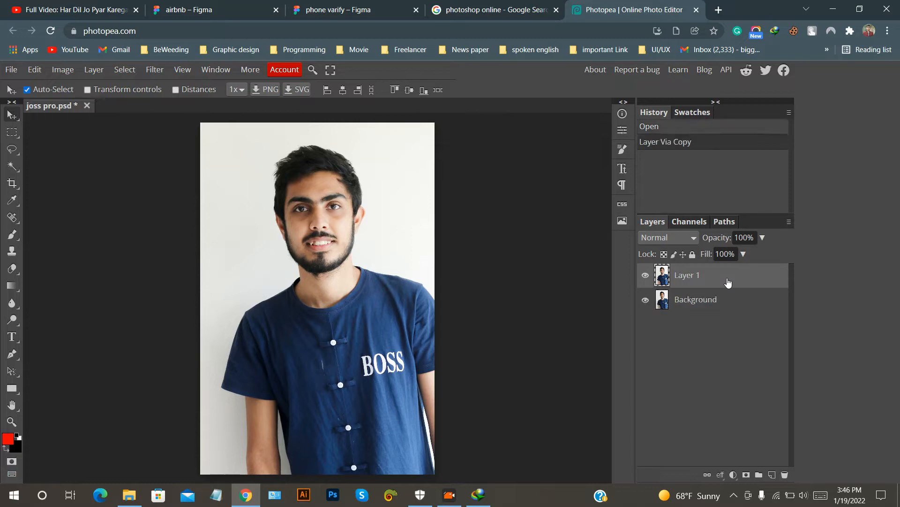
# Brighten Layer 1 with a Curves adjustment, raising the RGB midtones from input 113 to output 136.
pyautogui.click(57, 69)
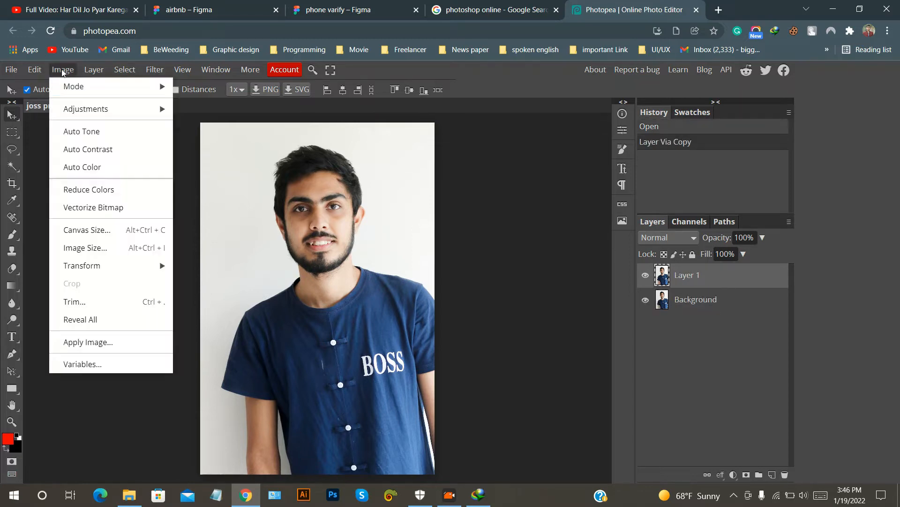
pyautogui.moveTo(96, 109)
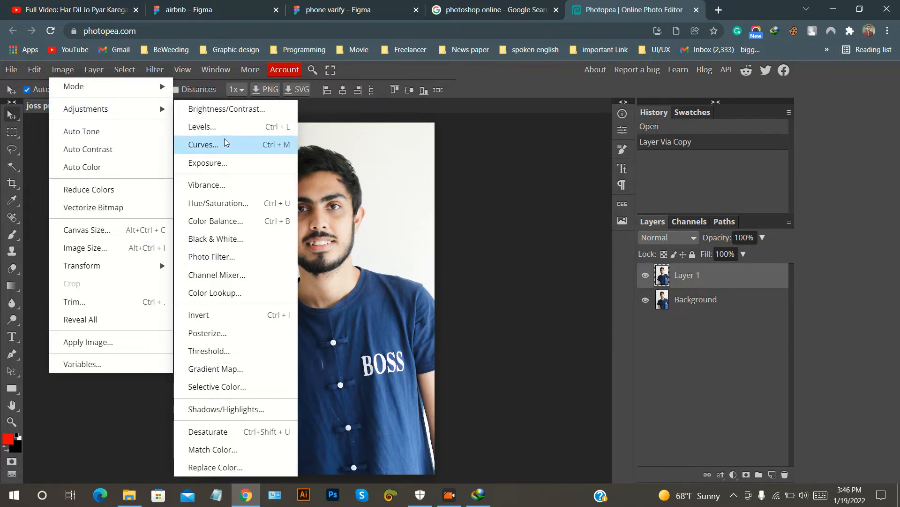
pyautogui.click(223, 143)
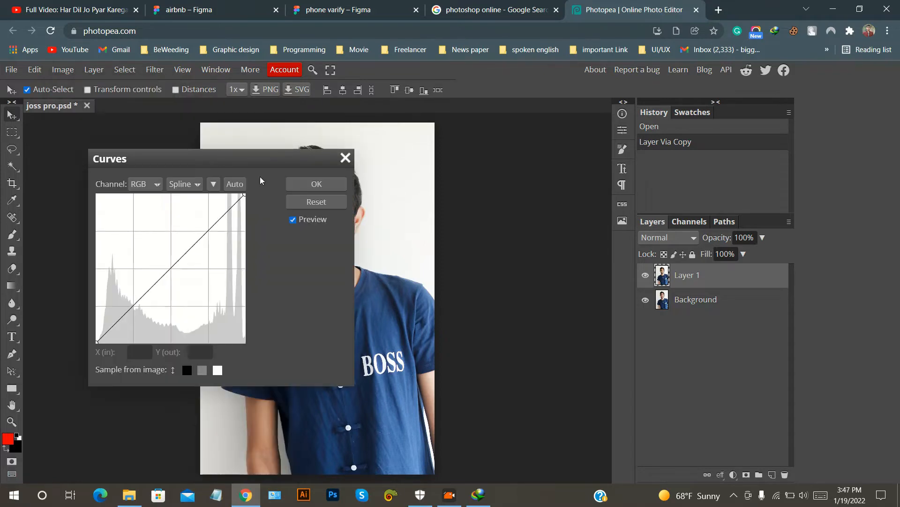
pyautogui.moveTo(242, 162); pyautogui.dragTo(633, 189)
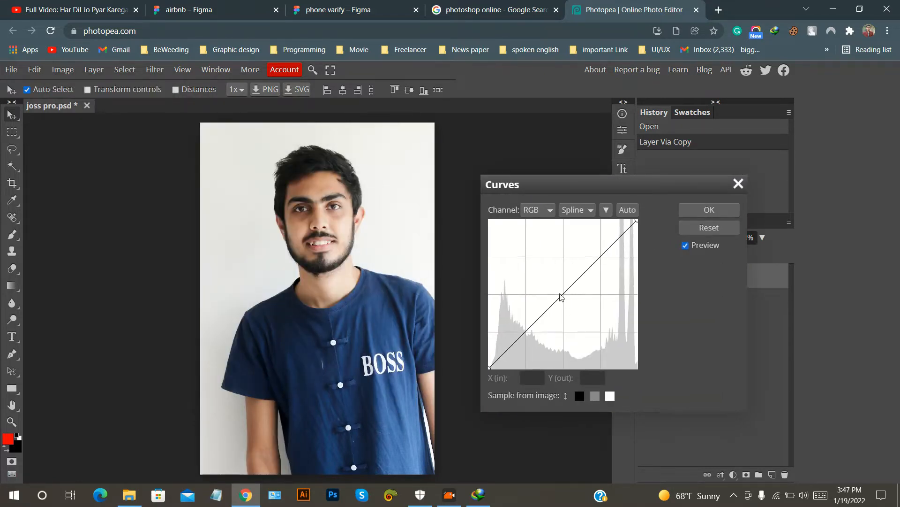
pyautogui.moveTo(561, 296)
pyautogui.mouseDown()
pyautogui.moveTo(545, 281)
pyautogui.moveTo(562, 294)
pyautogui.moveTo(554, 289)
pyautogui.mouseUp()
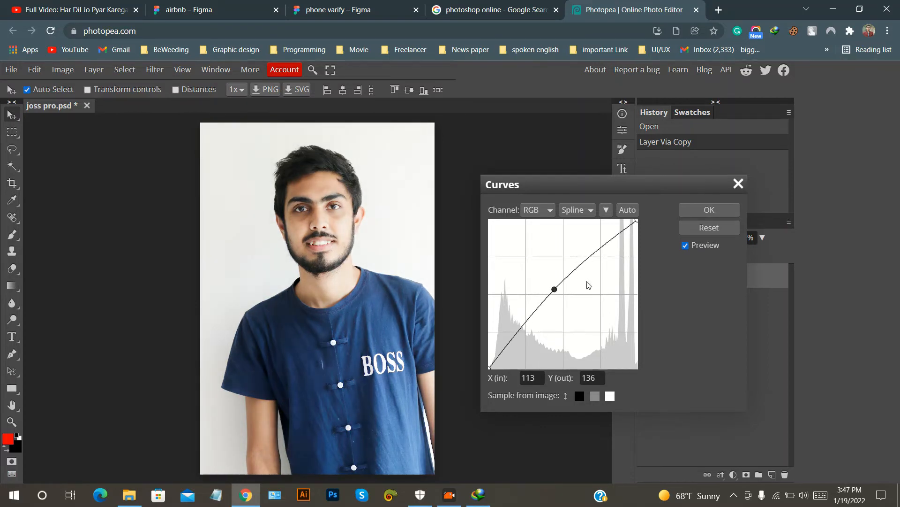
pyautogui.click(709, 209)
pyautogui.scroll(-3, 413, 248)
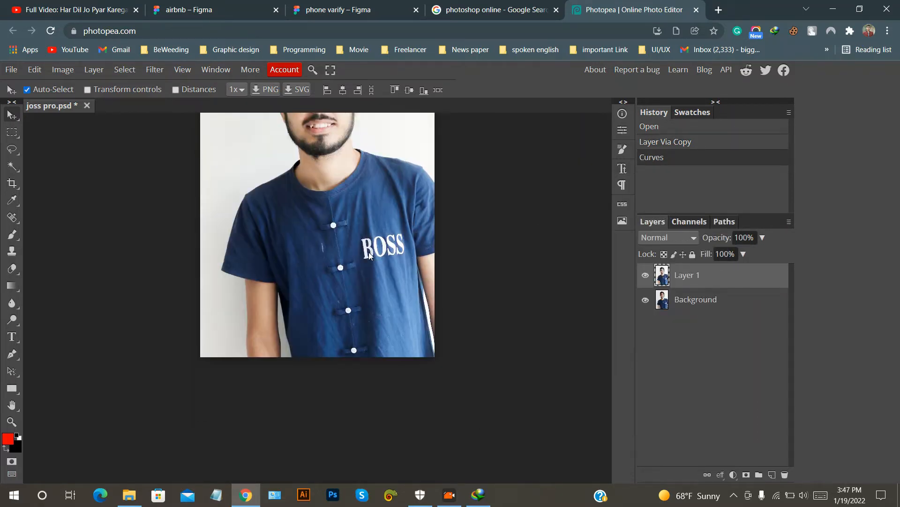
pyautogui.scroll(5, 368, 252)
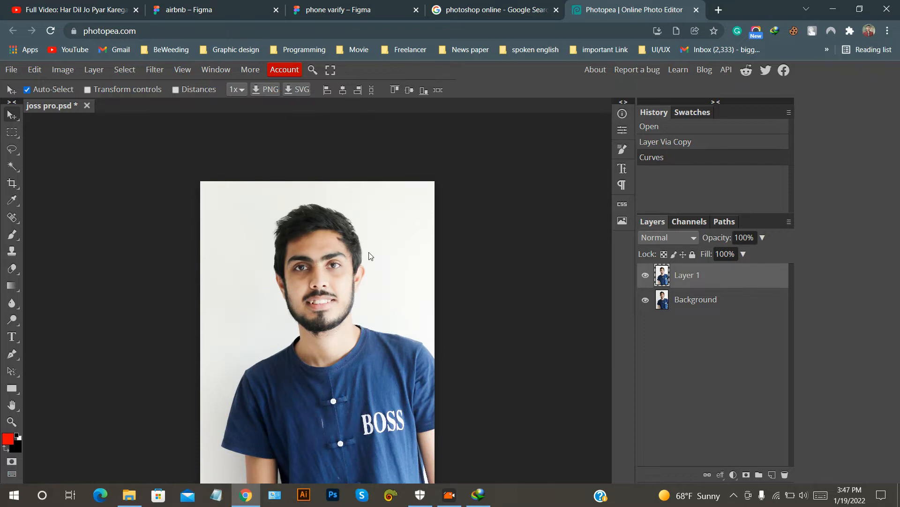
pyautogui.scroll(-2, 346, 251)
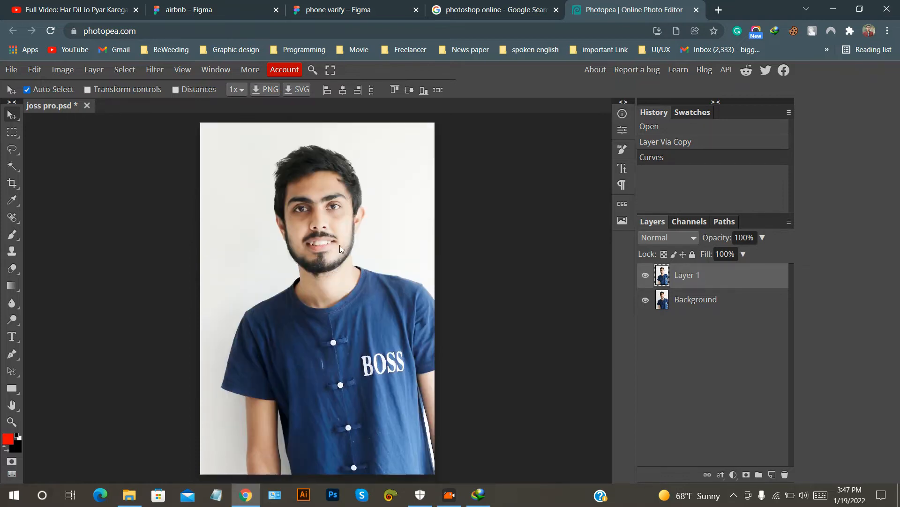
pyautogui.scroll(-2, 355, 216)
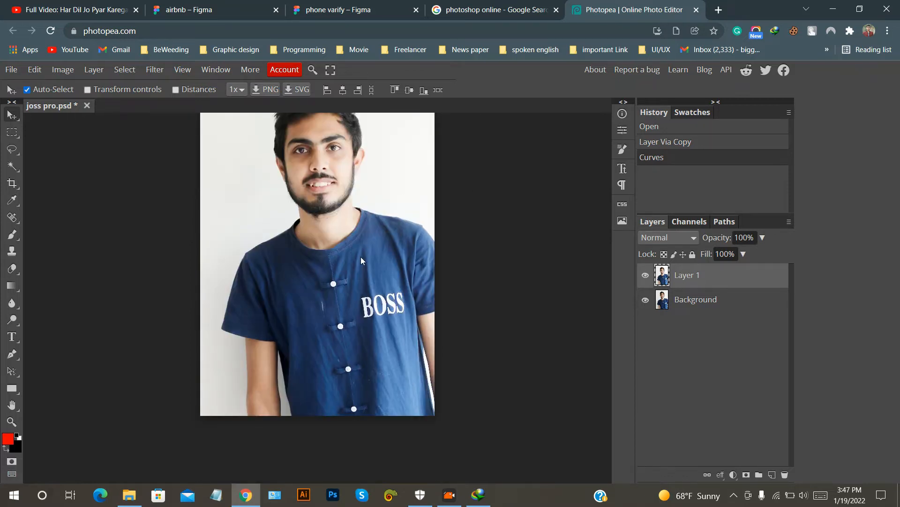
pyautogui.scroll(4, 354, 256)
pyautogui.scroll(-2, 392, 240)
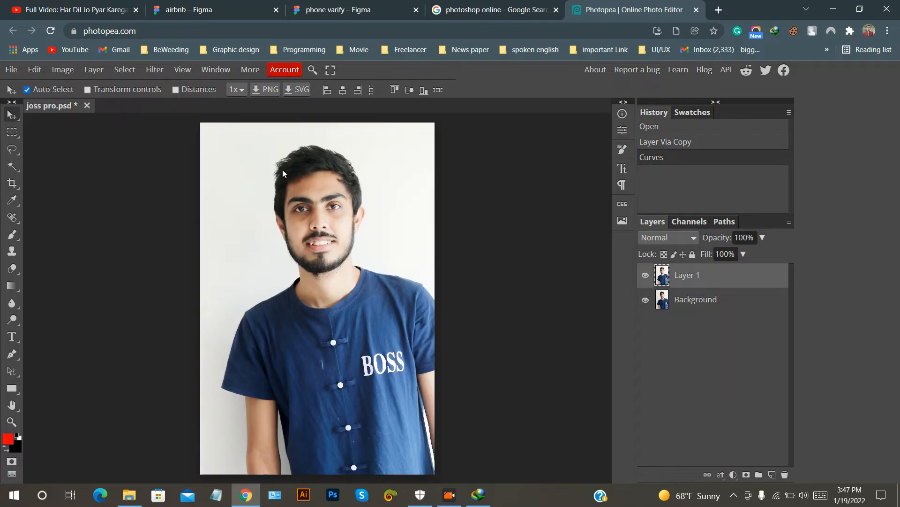
# Export the portrait as joss pro.jpg in JPG format at 4000 x 6000 px and 70% quality.
pyautogui.click(10, 70)
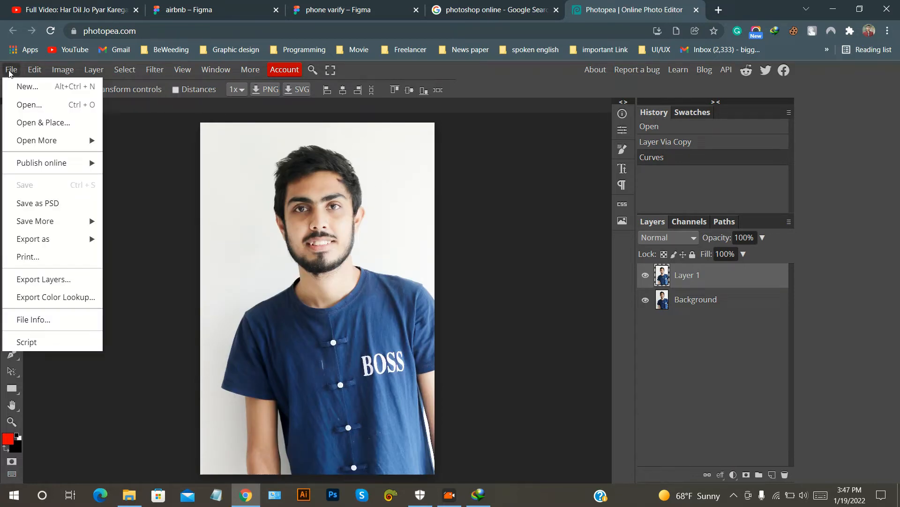
pyautogui.moveTo(40, 243)
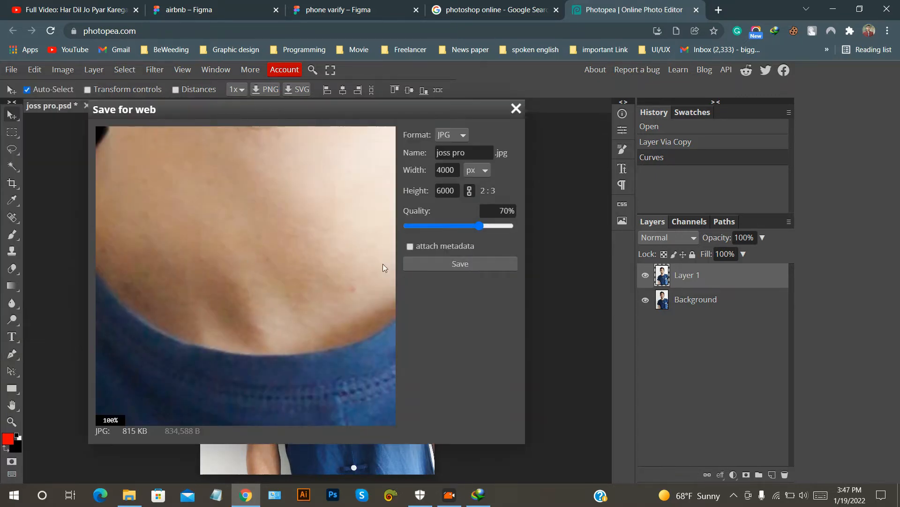
pyautogui.scroll(3, 318, 224)
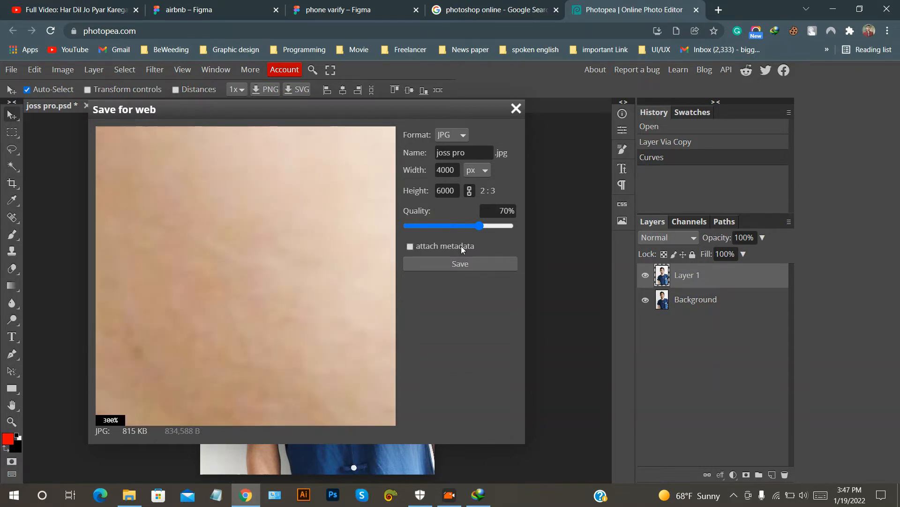
pyautogui.click(457, 261)
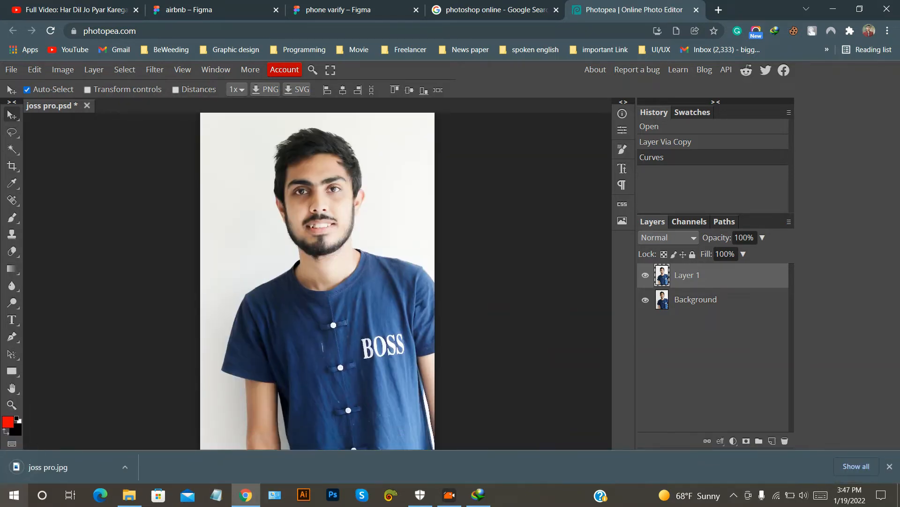
# View the downloaded joss pro.jpg in the Photos app, close it and return to the portrait in Photopea.
pyautogui.click(80, 467)
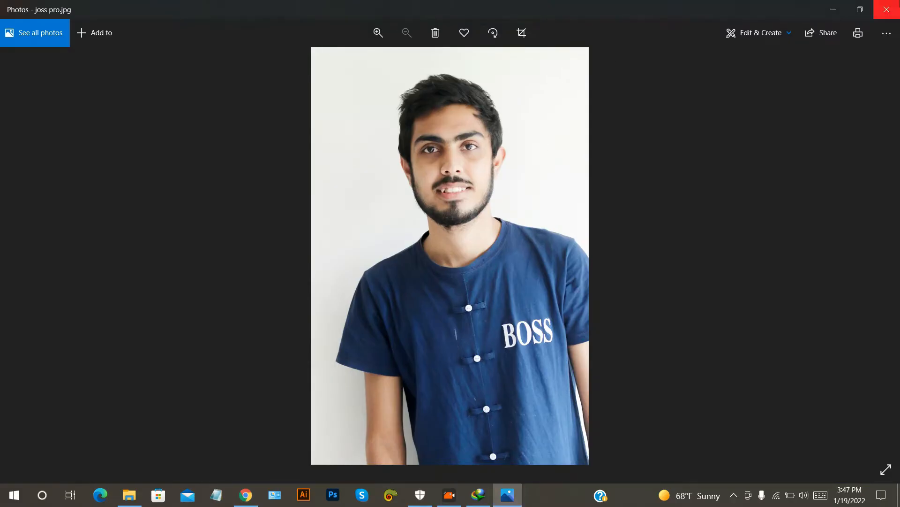
pyautogui.click(888, 7)
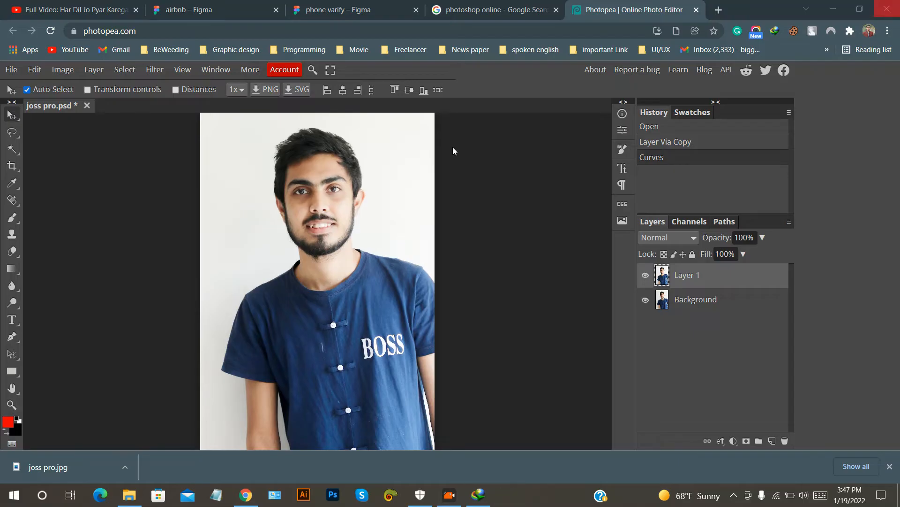
pyautogui.scroll(3, 271, 196)
pyautogui.scroll(-3, 379, 169)
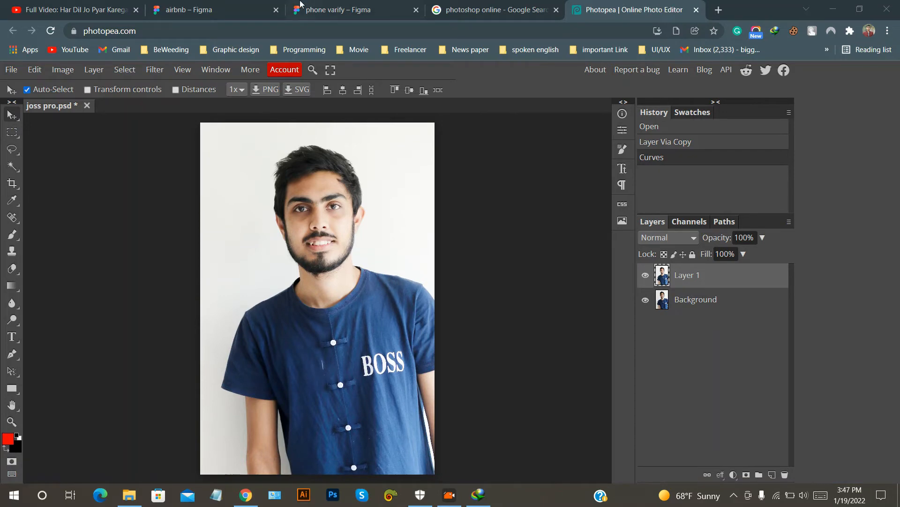
# Open victory day.psd from the ALL image my folder on My file (D:).
pyautogui.click(11, 69)
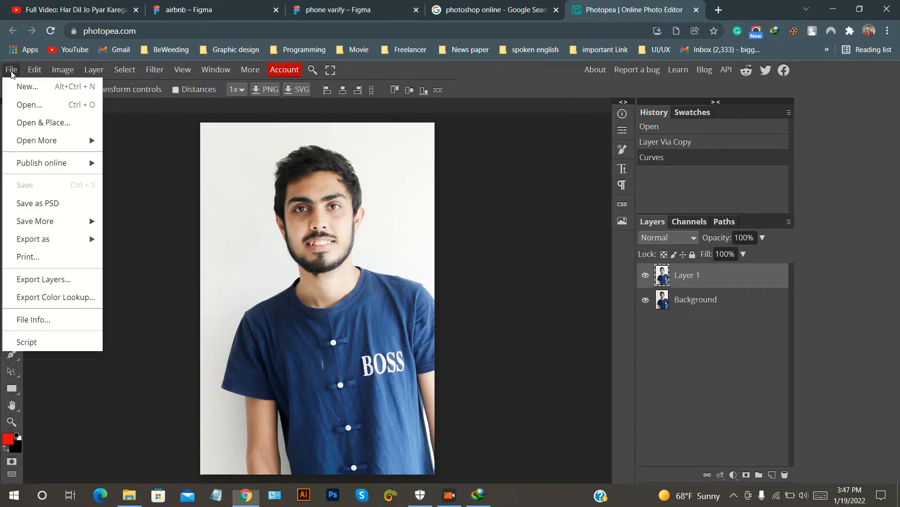
pyautogui.click(15, 102)
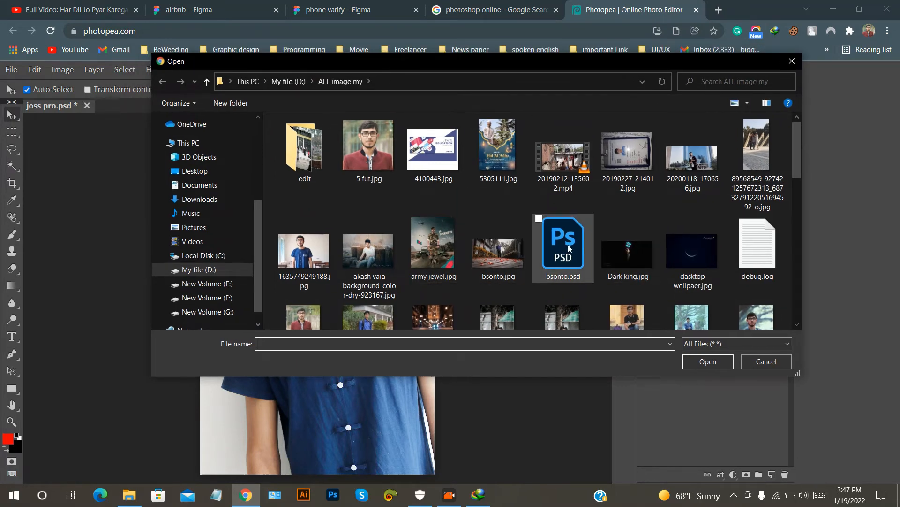
pyautogui.scroll(-5, 513, 249)
pyautogui.scroll(2, 465, 235)
pyautogui.scroll(-6, 465, 235)
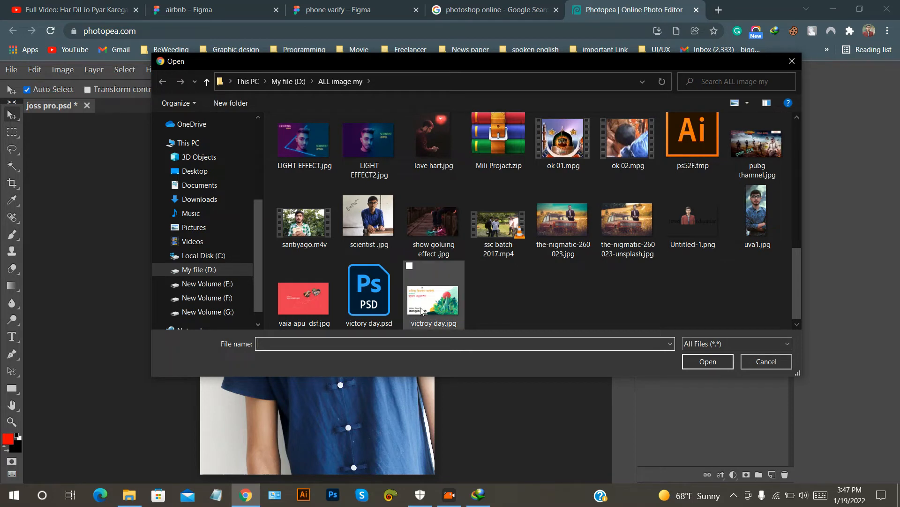
pyautogui.click(369, 293)
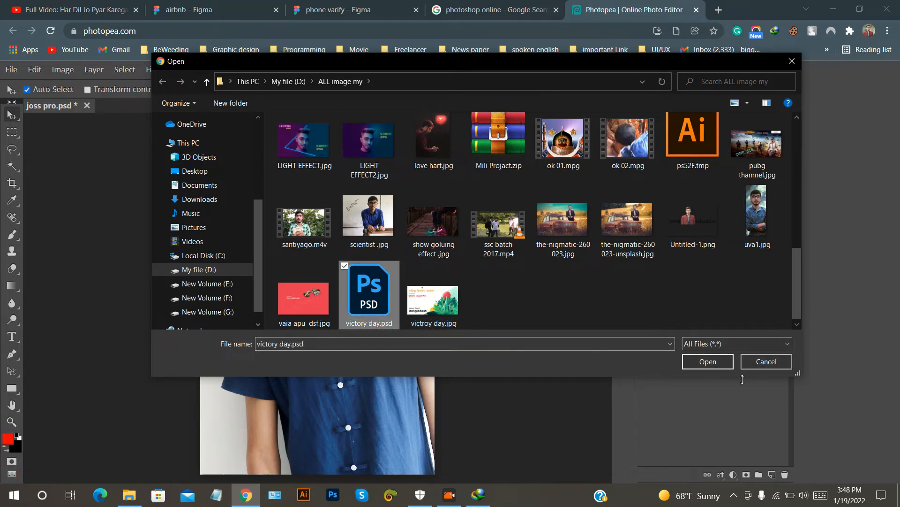
pyautogui.click(708, 361)
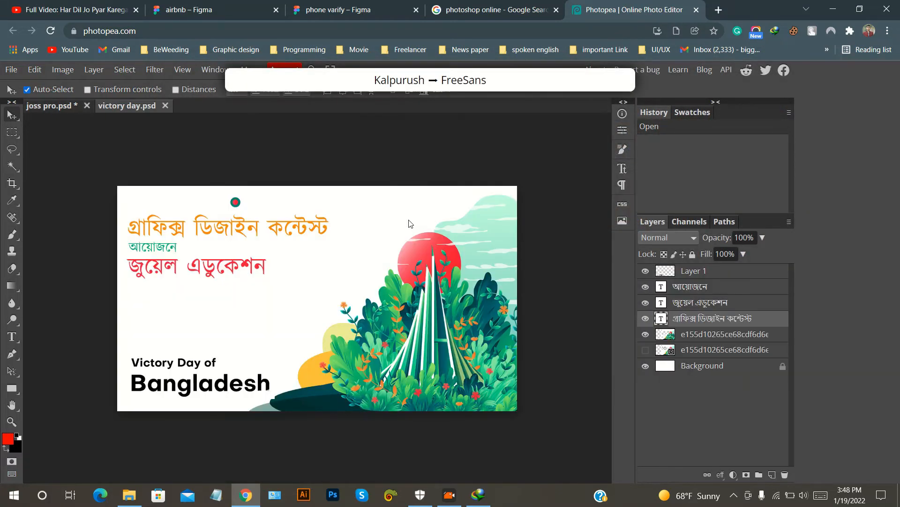
pyautogui.click(464, 254)
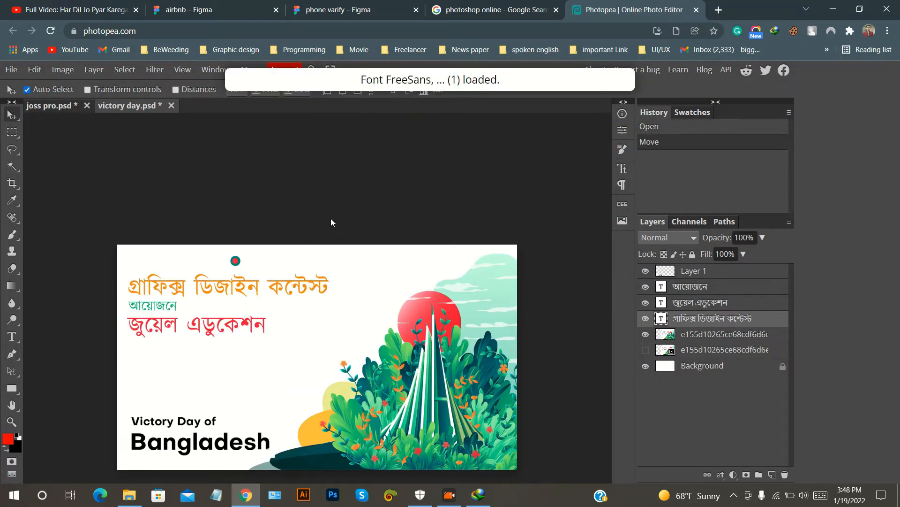
pyautogui.scroll(-1, 331, 218)
pyautogui.hscroll(-2, 331, 219)
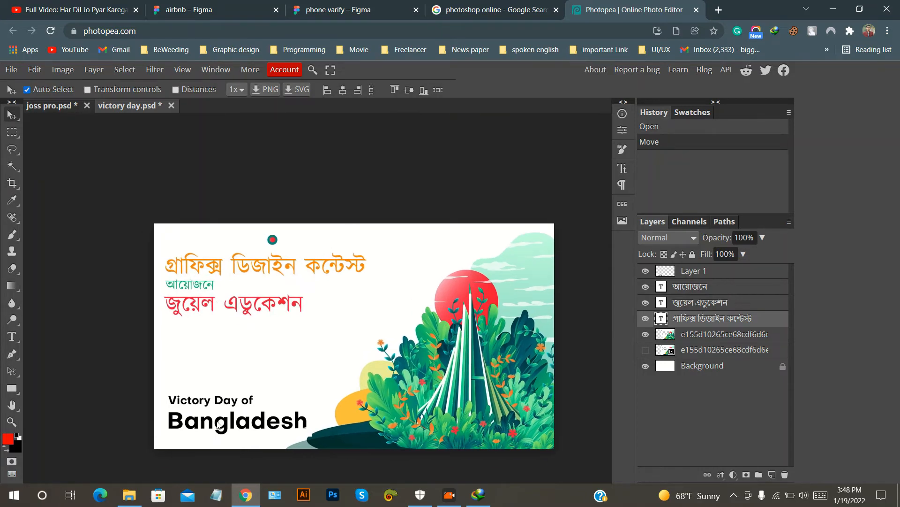
pyautogui.click(243, 426)
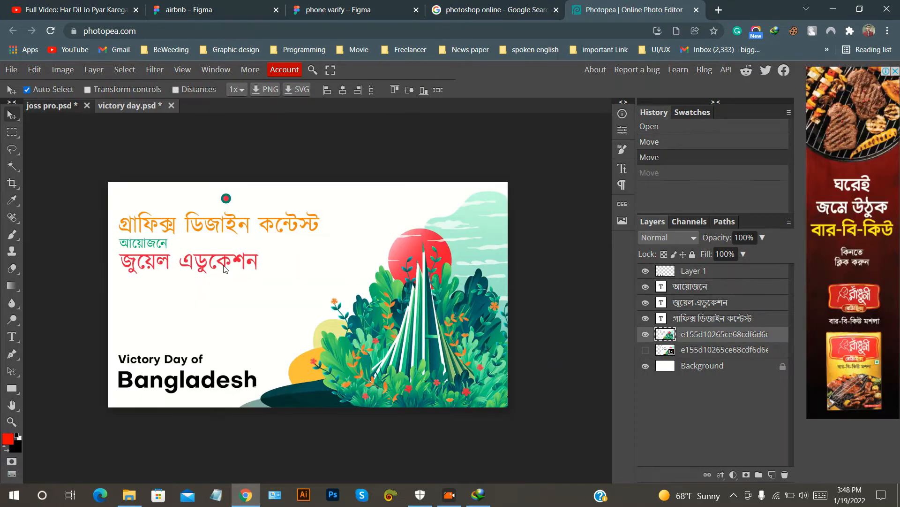
# Try inserting "asdasd" into the জুয়েল এডুকেশন text layer, and discard the text edit.
pyautogui.click(675, 300)
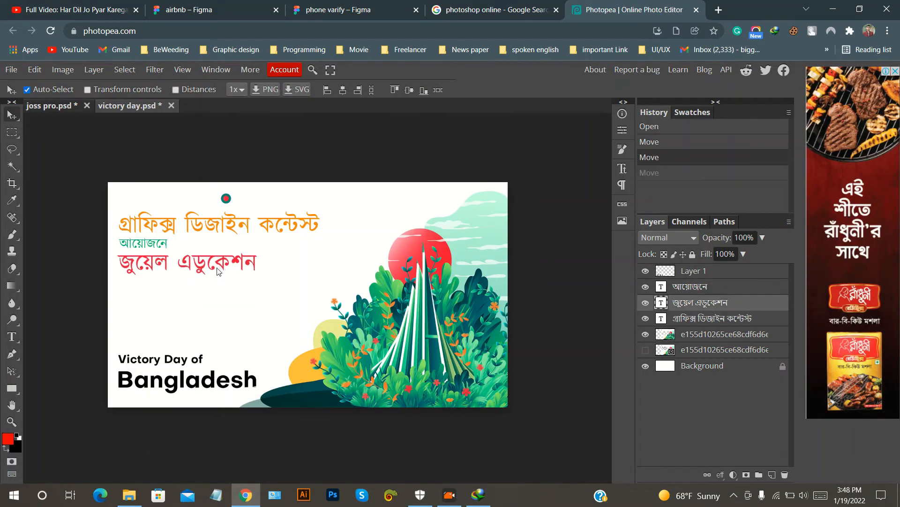
pyautogui.doubleClick(662, 302)
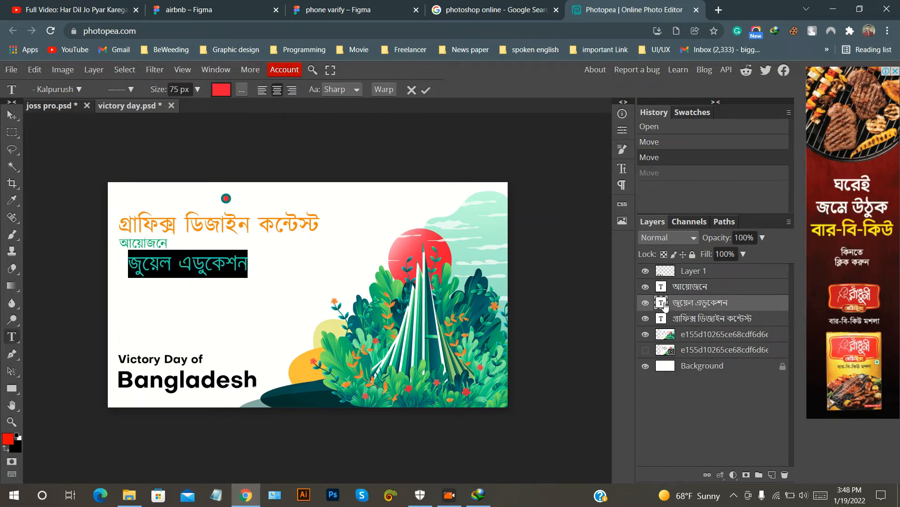
pyautogui.click(200, 274)
pyautogui.write('asdasd')
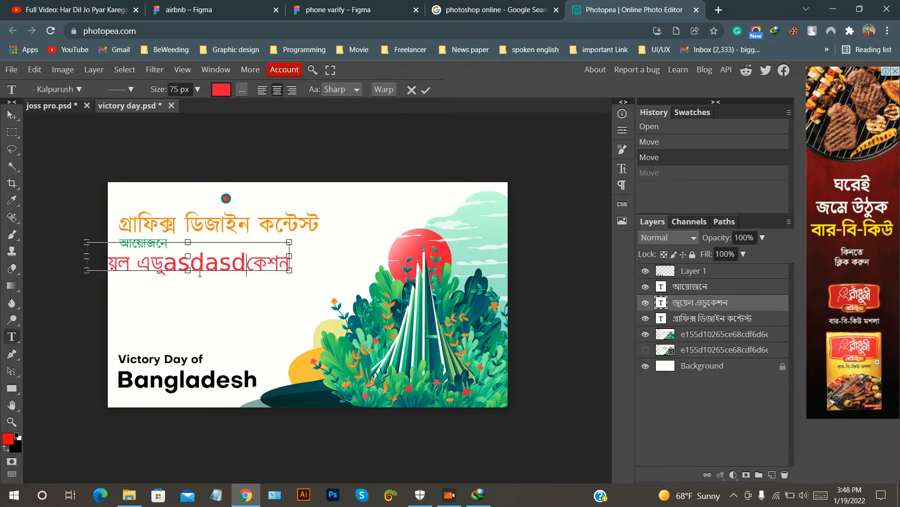
pyautogui.press('BackSpace')
pyautogui.click(411, 88)
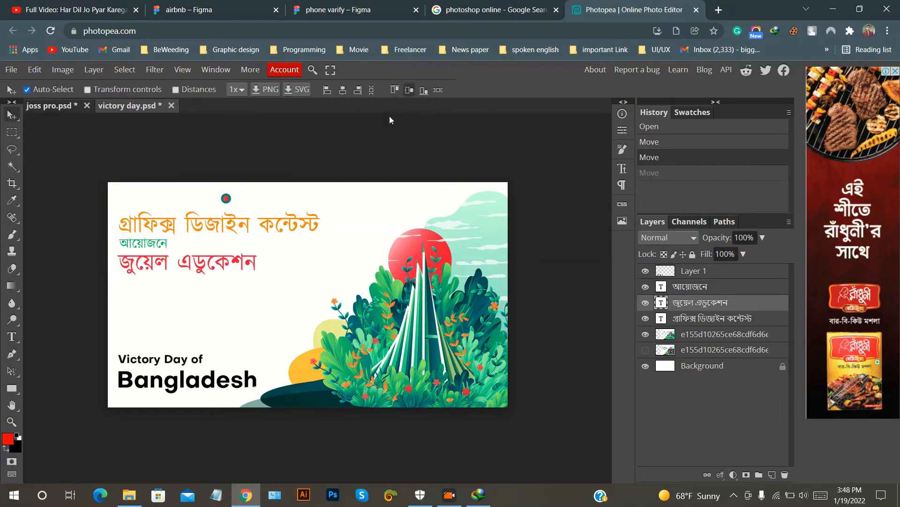
# Move the জুয়েল এডুকেশন text down to just above "Victory Day of" and recolour it dark red, hex 7d0f1e.
pyautogui.moveTo(212, 268); pyautogui.dragTo(210, 339)
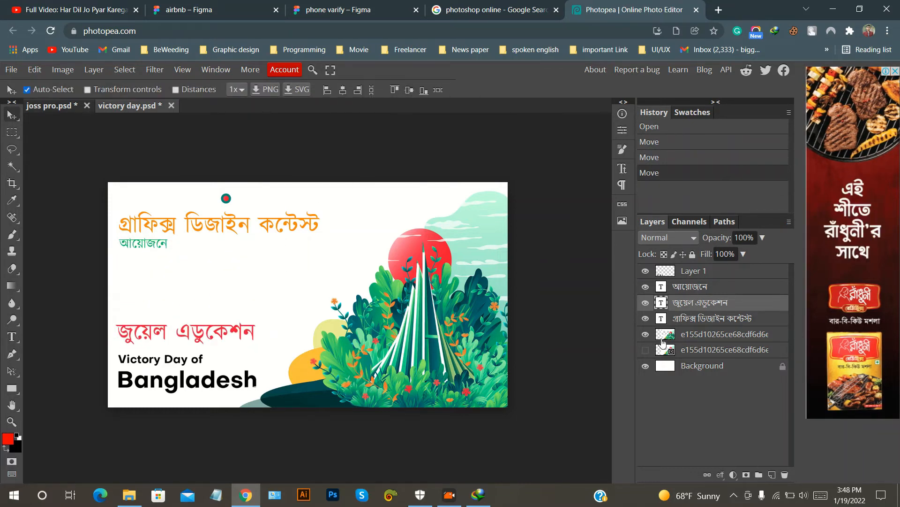
pyautogui.doubleClick(661, 303)
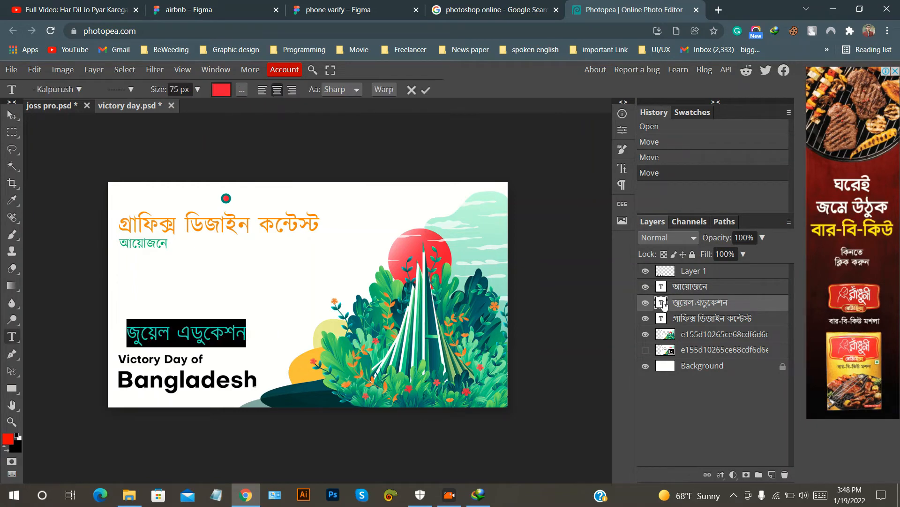
pyautogui.click(220, 90)
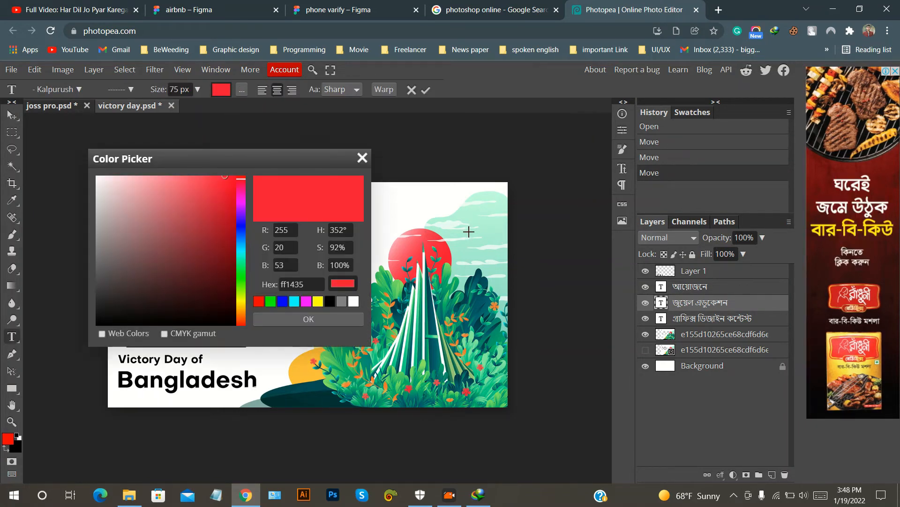
pyautogui.moveTo(270, 161); pyautogui.dragTo(552, 184)
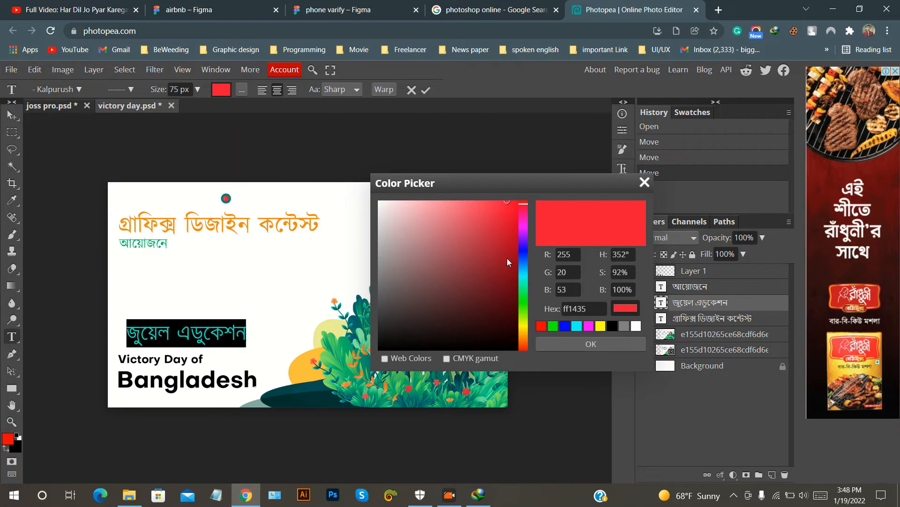
pyautogui.moveTo(508, 258); pyautogui.dragTo(482, 274)
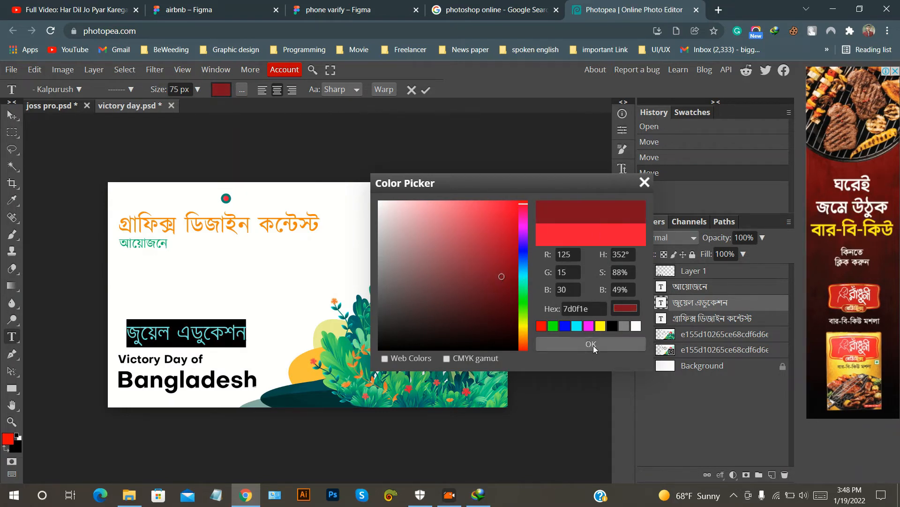
pyautogui.click(591, 344)
pyautogui.click(426, 89)
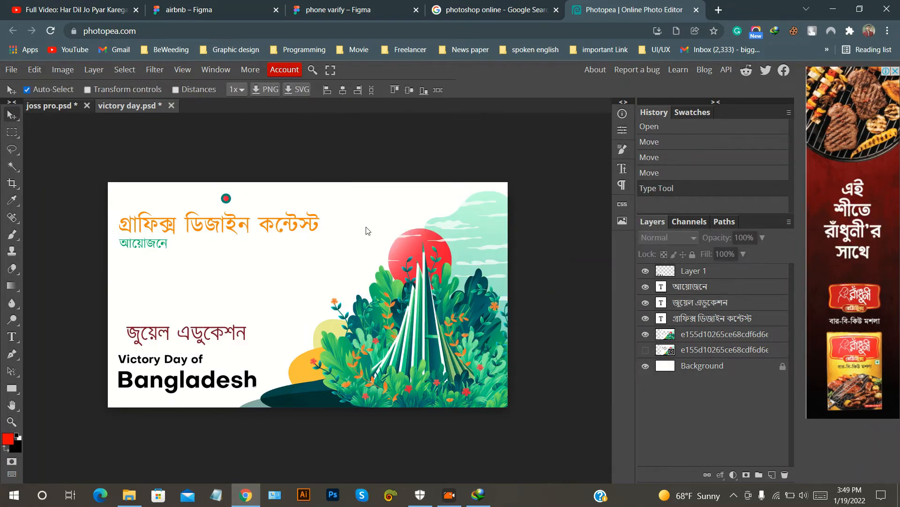
# Shift the জুয়েল এডুকেশন text slightly left so it lines up with the left edge of "Victory Day of".
pyautogui.moveTo(216, 331); pyautogui.dragTo(209, 330)
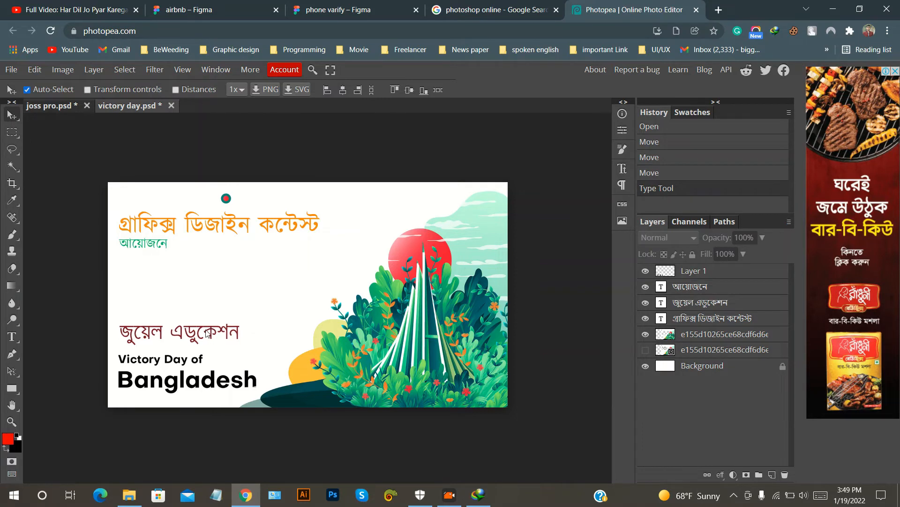
pyautogui.scroll(-1, 249, 275)
pyautogui.scroll(2, 264, 205)
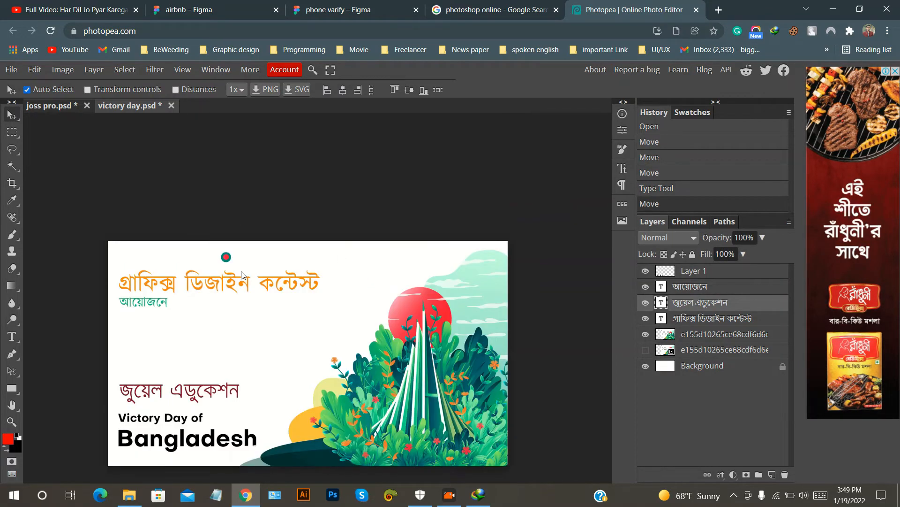
pyautogui.scroll(-2, 314, 263)
pyautogui.hotkey('ctrl', '-')
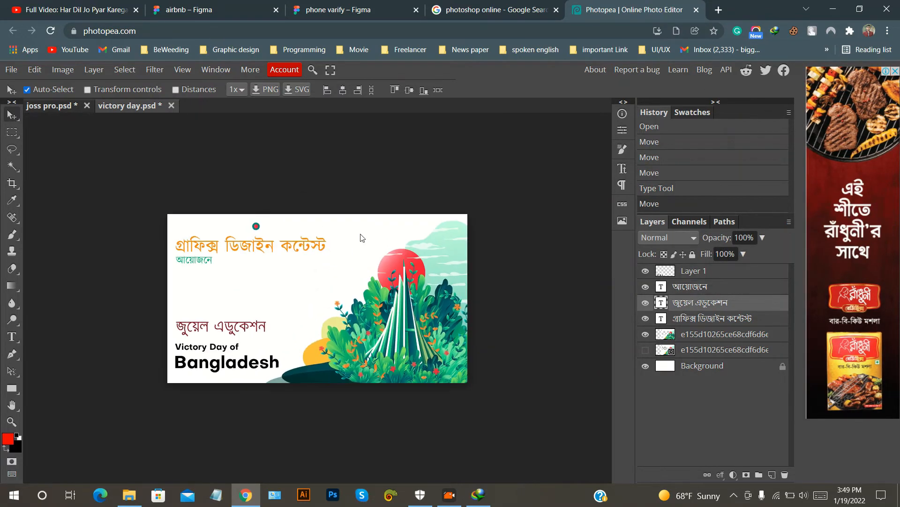
pyautogui.scroll(1, 373, 193)
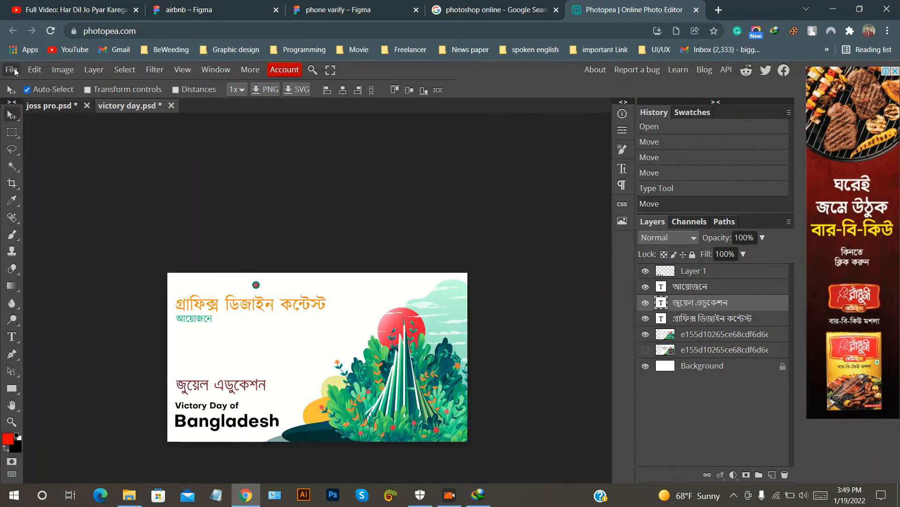
# Save the edited design as a PSD named dasd in the ALL image my folder on My file (D:).
pyautogui.click(11, 70)
pyautogui.click(49, 200)
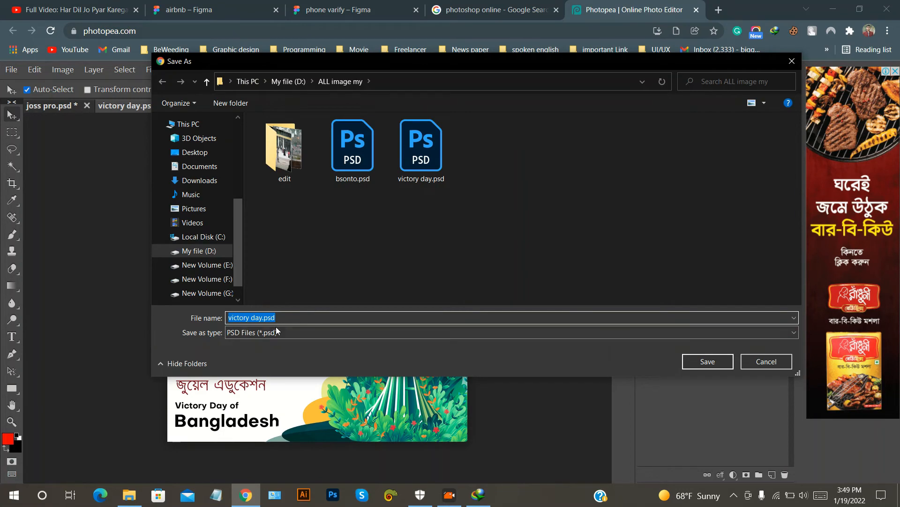
pyautogui.write('dasd')
pyautogui.click(721, 365)
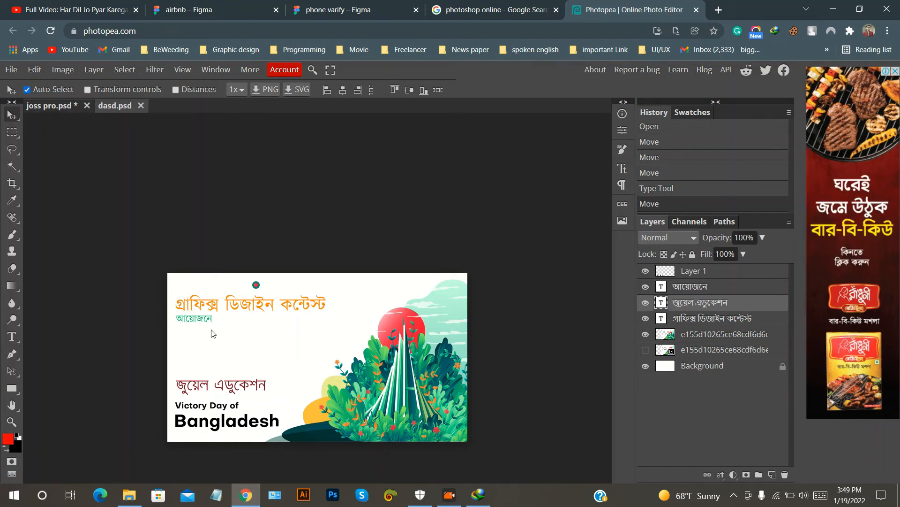
pyautogui.scroll(-4, 406, 243)
pyautogui.scroll(4, 402, 246)
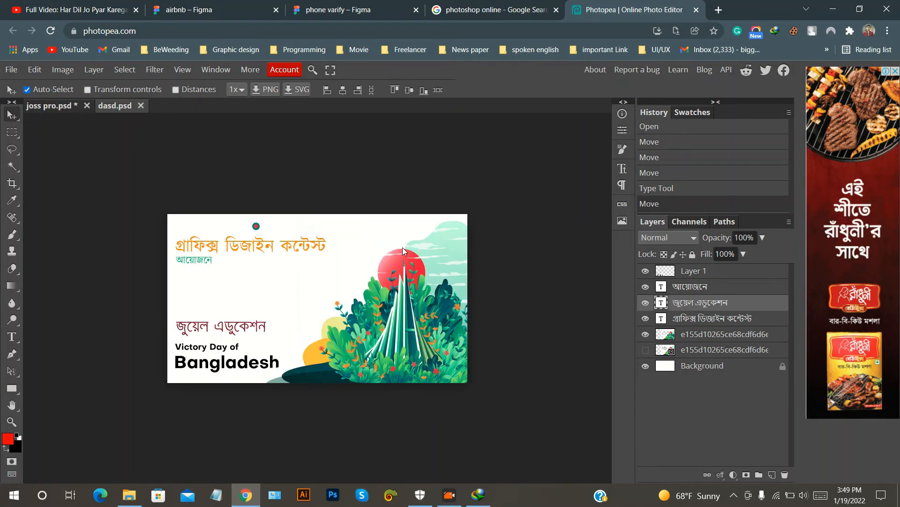
pyautogui.scroll(-2, 402, 246)
pyautogui.scroll(1, 309, 317)
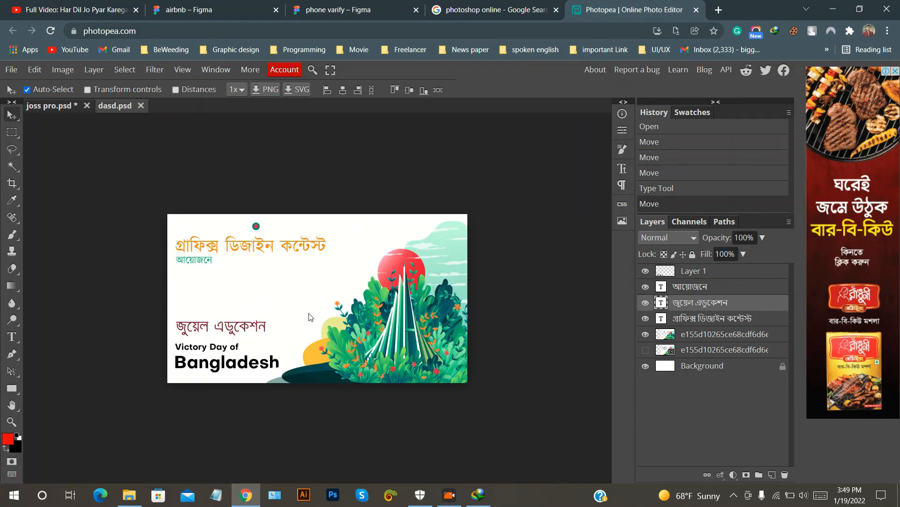
pyautogui.scroll(-2, 314, 322)
pyautogui.scroll(3, 311, 302)
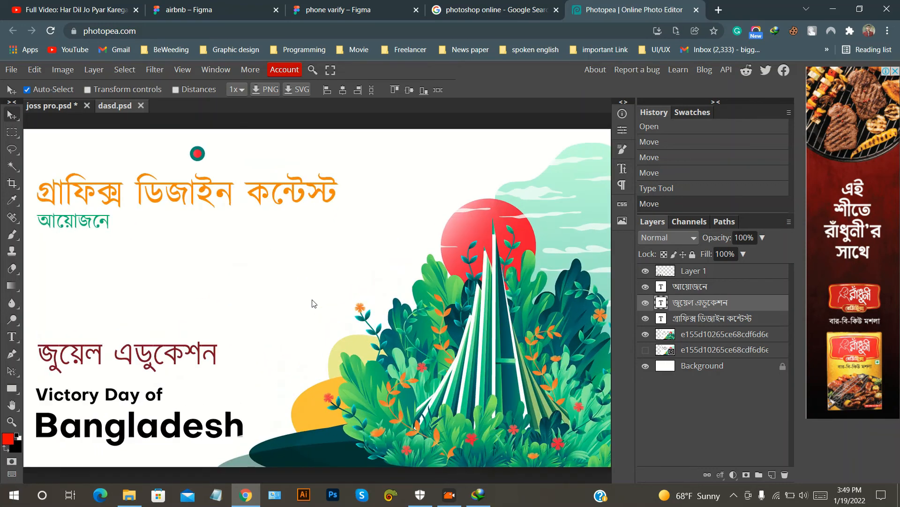
pyautogui.scroll(-1, 314, 303)
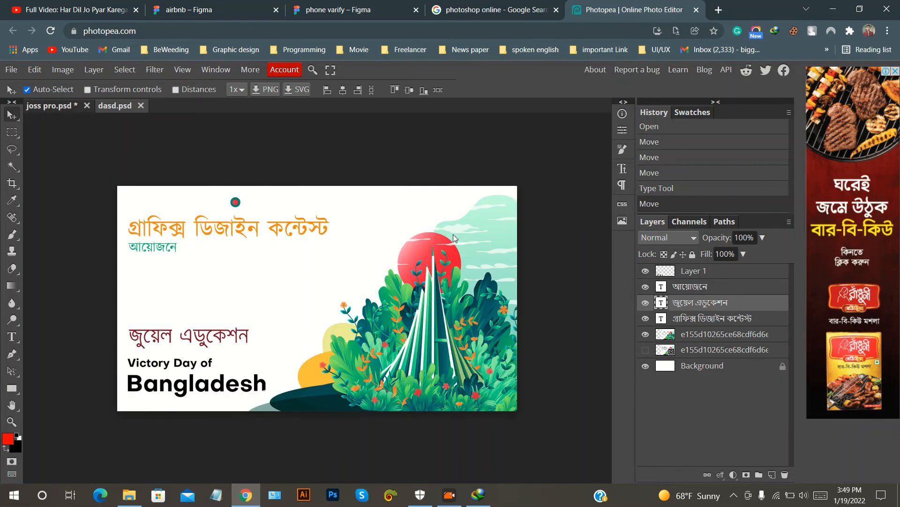
pyautogui.scroll(-2, 499, 228)
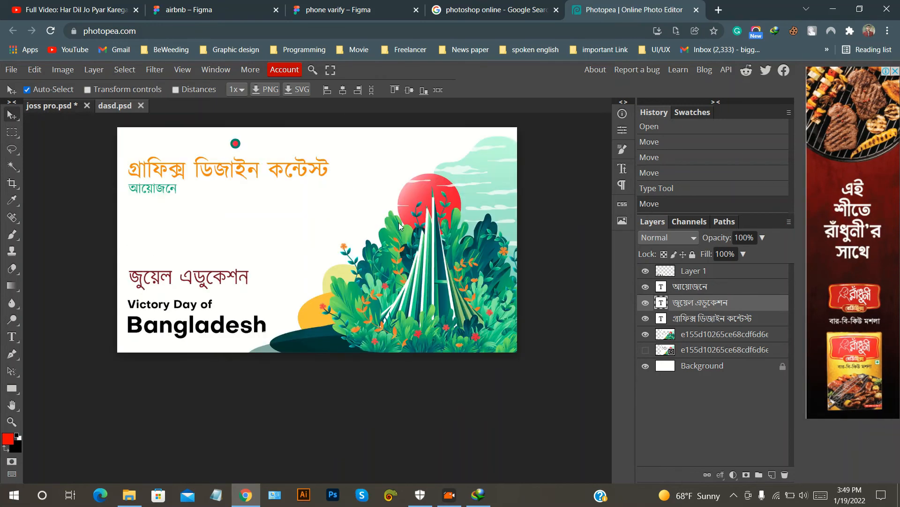
pyautogui.scroll(-5, 400, 227)
pyautogui.scroll(8, 330, 239)
pyautogui.scroll(-3, 329, 262)
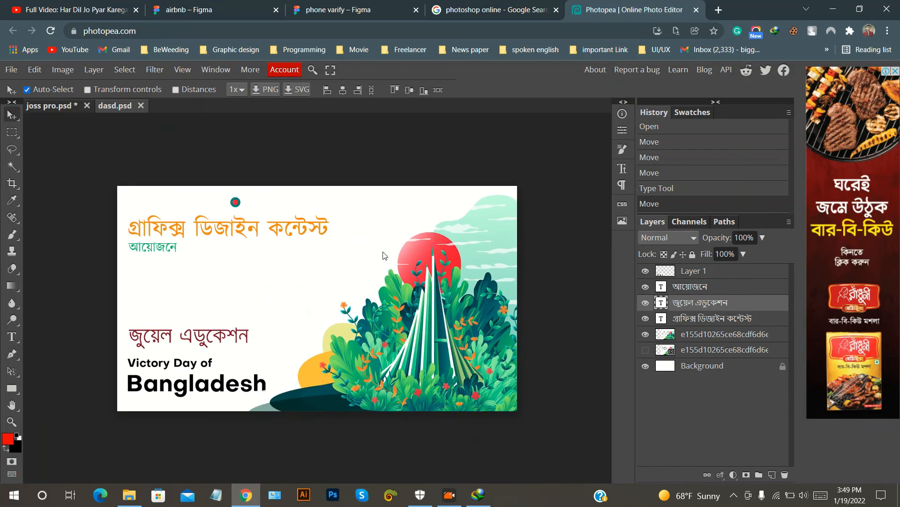
pyautogui.moveTo(383, 252); pyautogui.dragTo(388, 245)
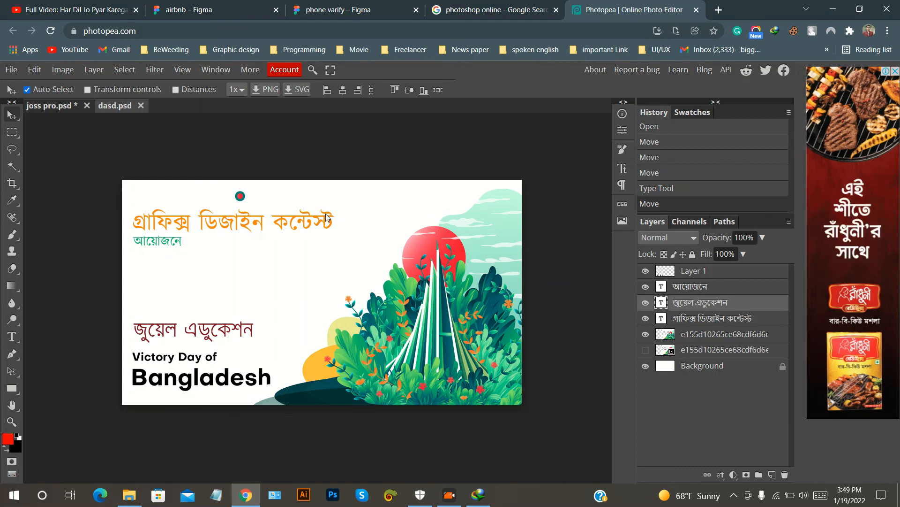
pyautogui.hotkey('ctrl', '-')
pyautogui.hotkey('ctrl', '+')
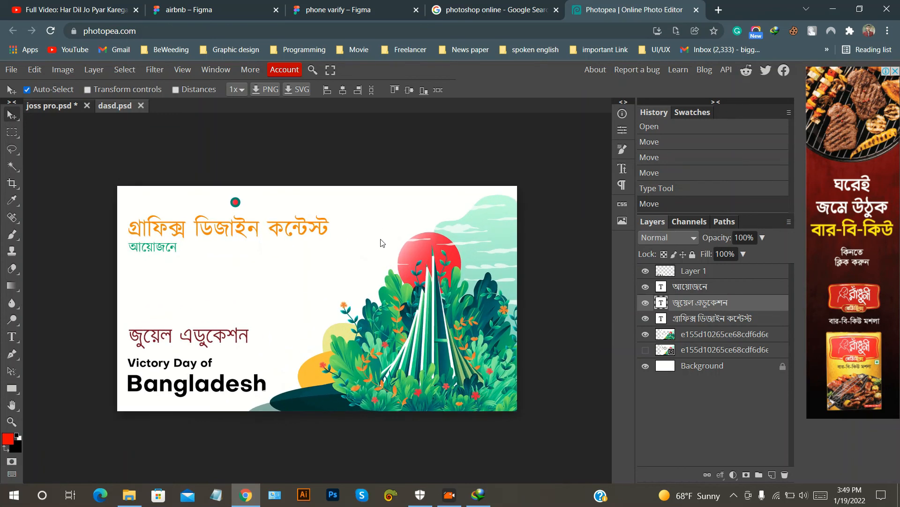
pyautogui.moveTo(380, 239); pyautogui.dragTo(386, 230)
pyautogui.scroll(3, 386, 230)
pyautogui.scroll(-2, 384, 232)
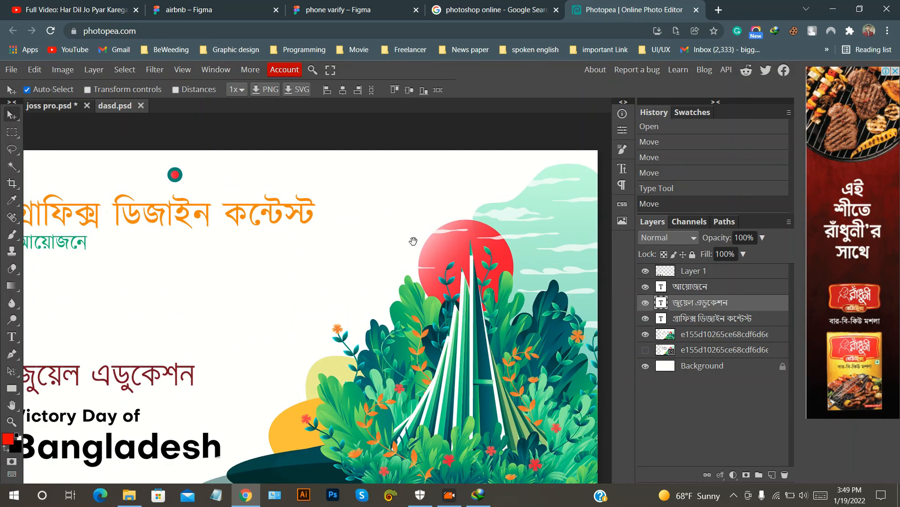
pyautogui.scroll(-2, 415, 241)
pyautogui.moveTo(449, 250); pyautogui.dragTo(453, 244)
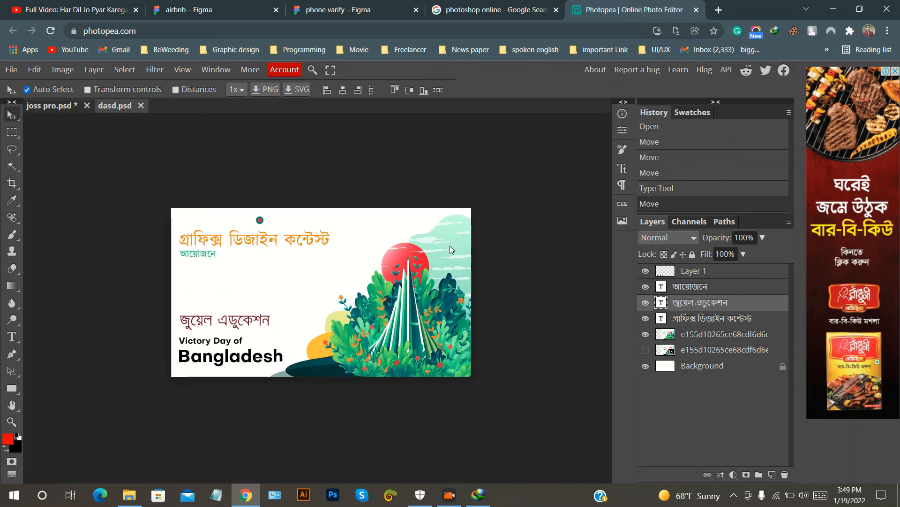